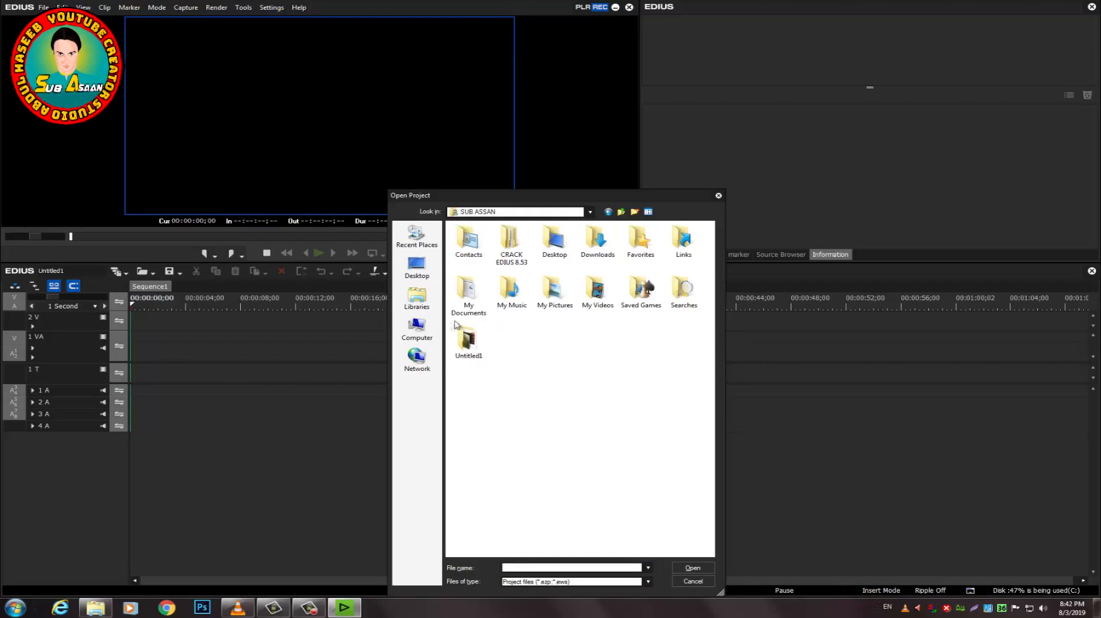
- Open the project Dil Diyan instrument.ezp from the Dil Diyan Gallan Tittle folder inside edius projict on drive F
click(417, 328)
double_click(504, 286)
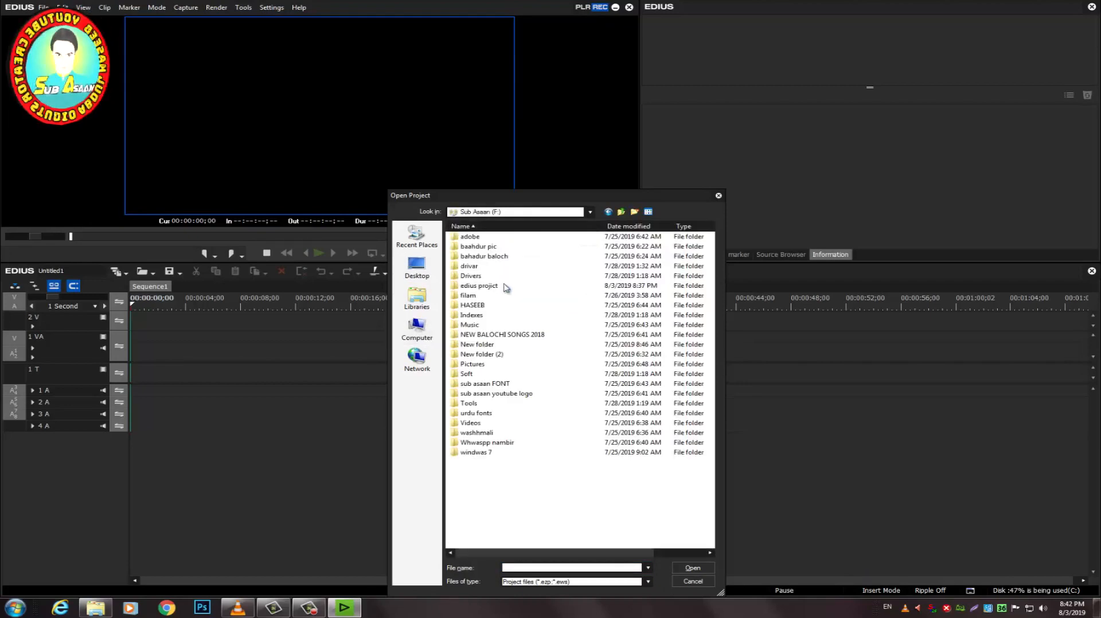
double_click(471, 285)
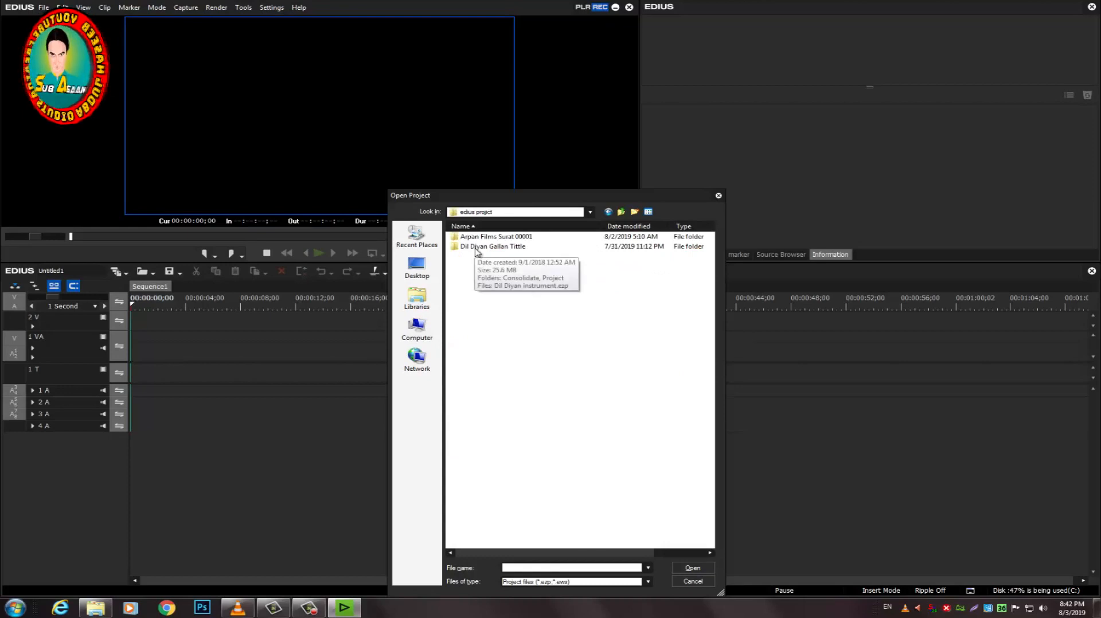
double_click(476, 249)
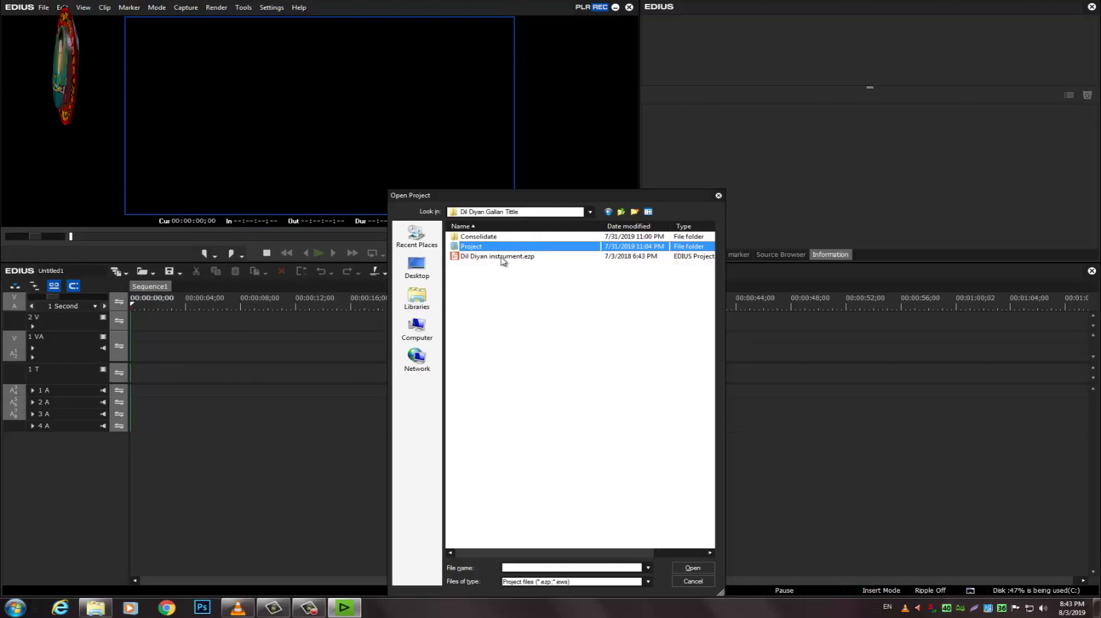
click(502, 258)
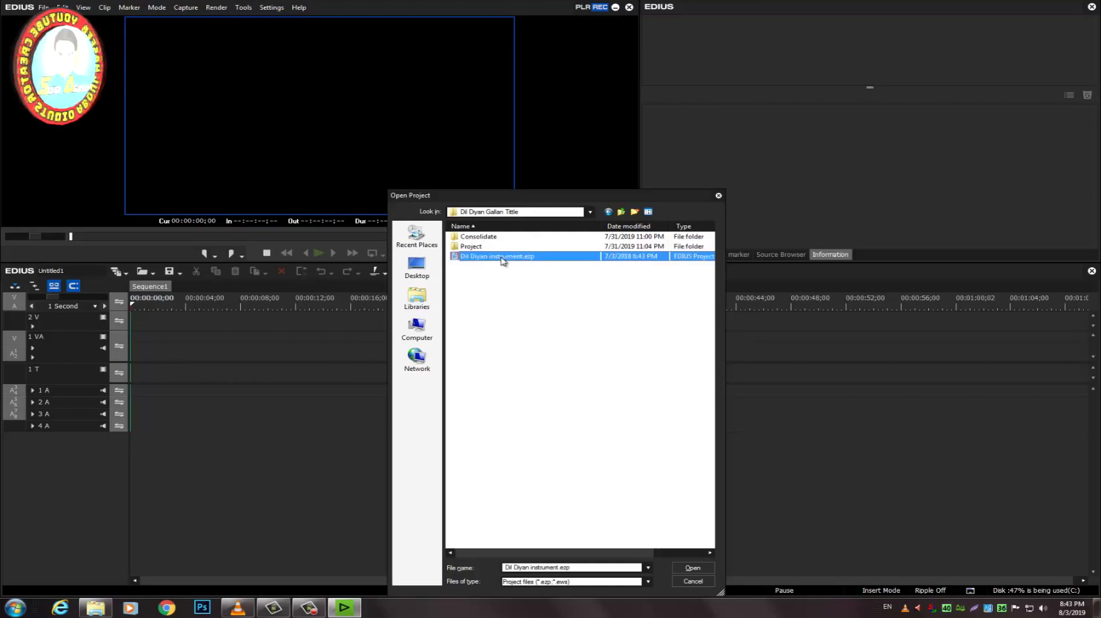
click(695, 569)
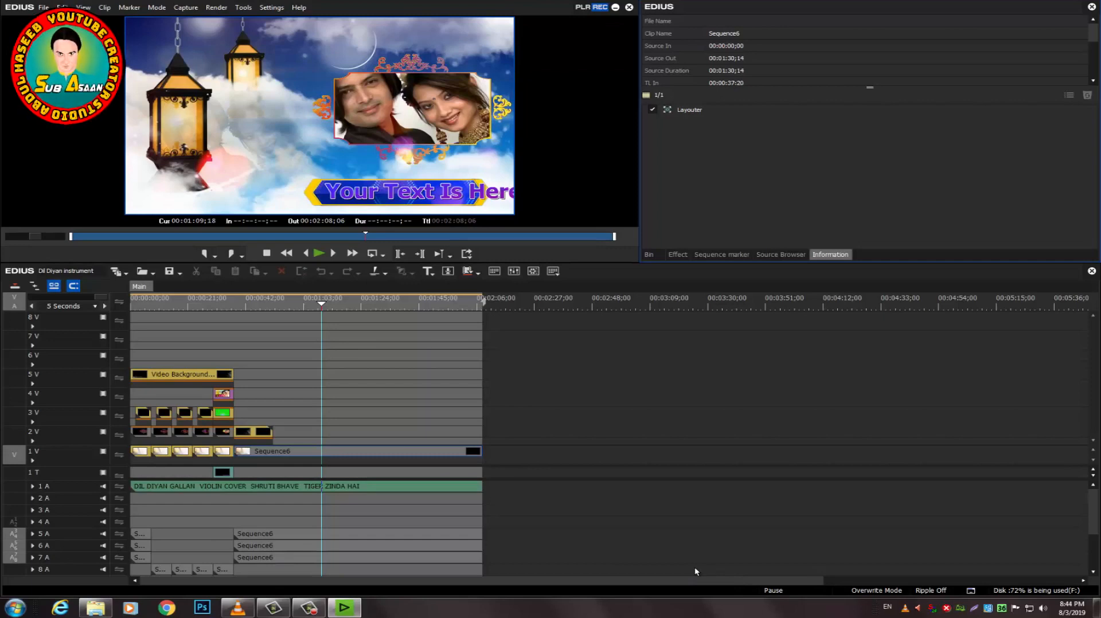
- Mute audio track 1 A and preview the opening of the Main sequence from the start
drag(322, 306, 96, 322)
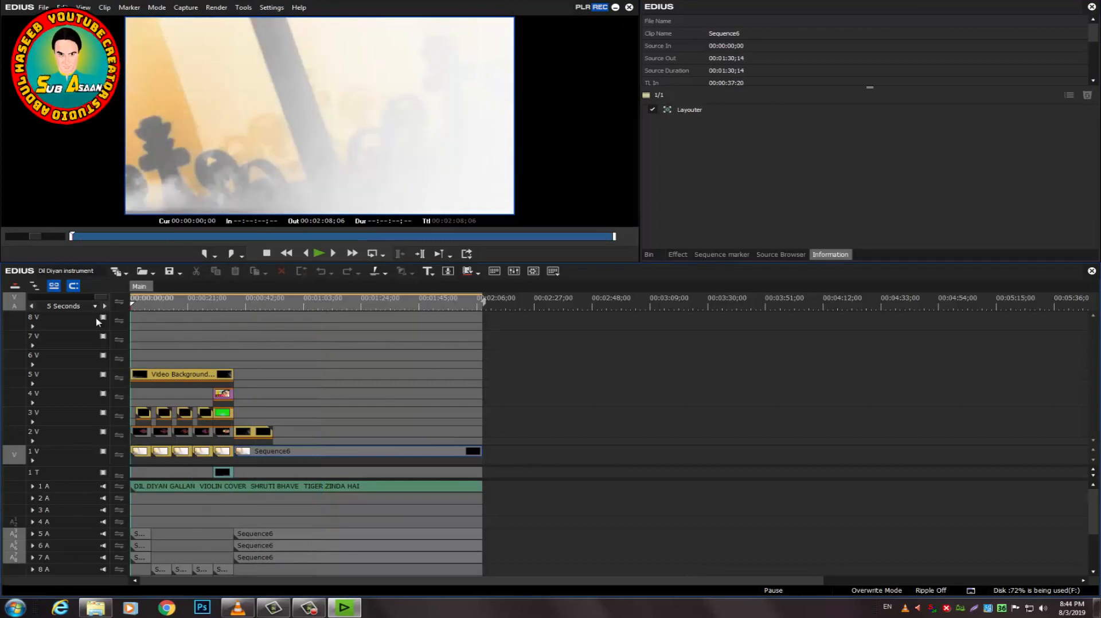
click(104, 486)
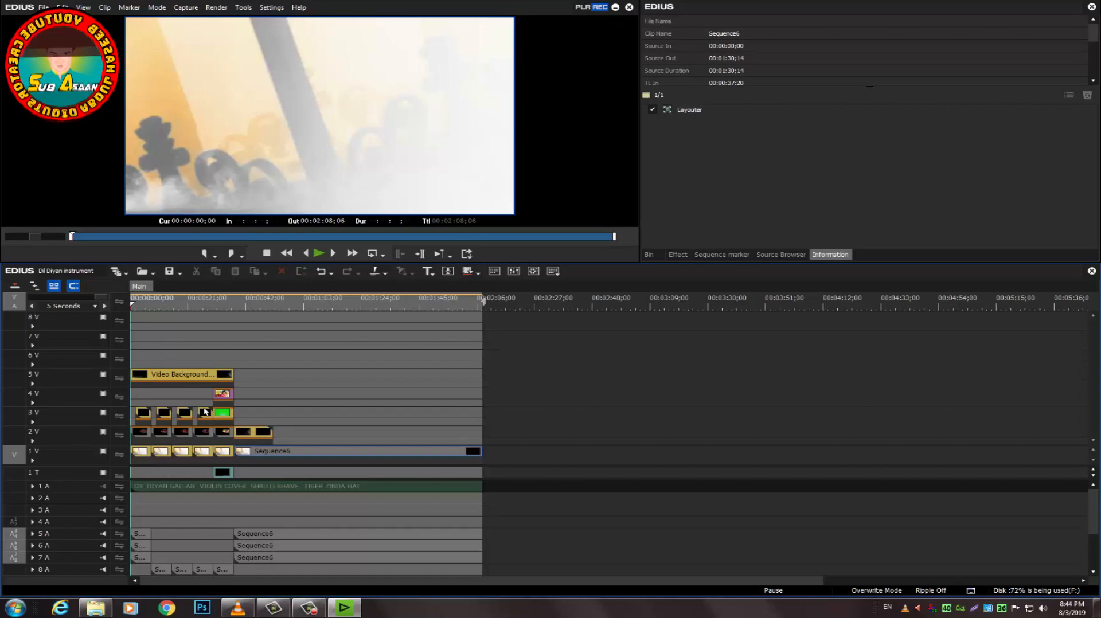
click(323, 253)
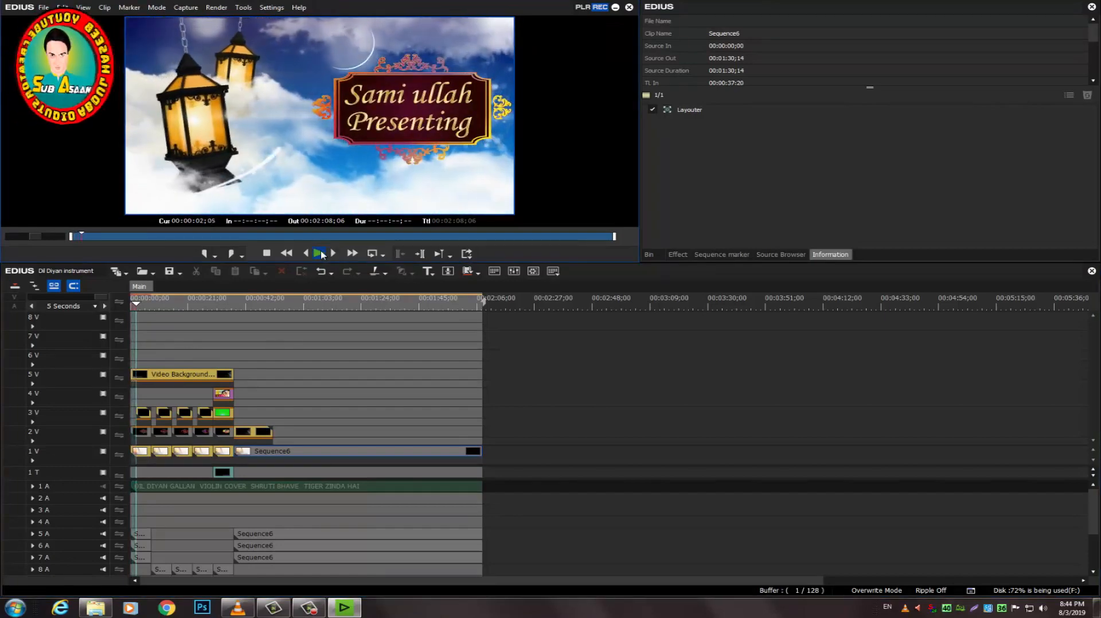
click(266, 254)
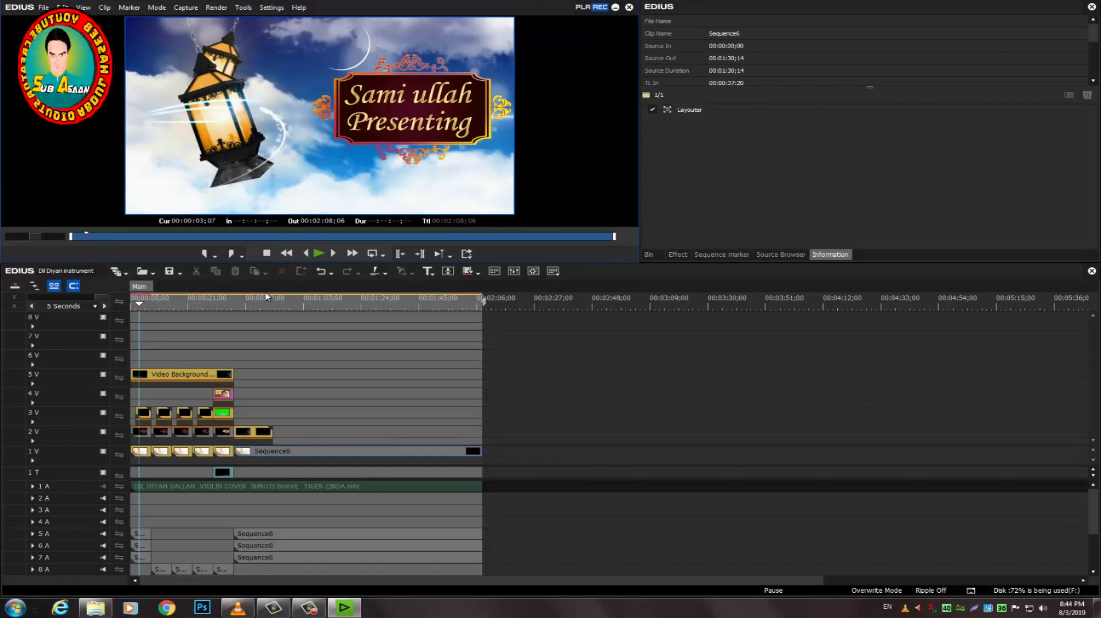
- Open the first nested title sequence on track 2 V and import bahadur.jpg from My Pictures into the Media bin
double_click(143, 432)
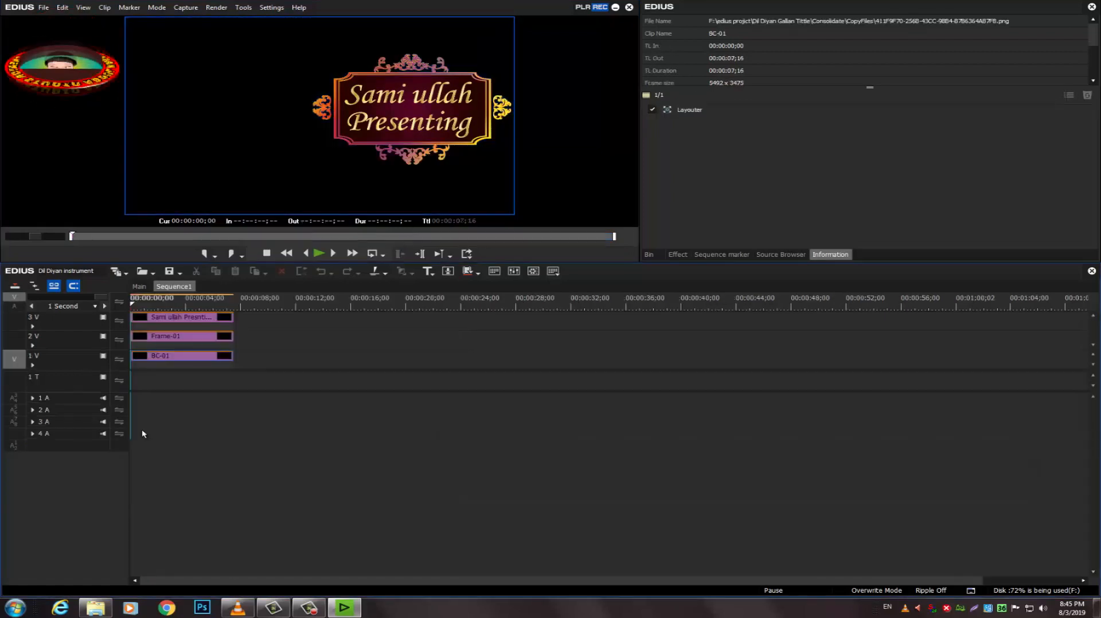
click(186, 321)
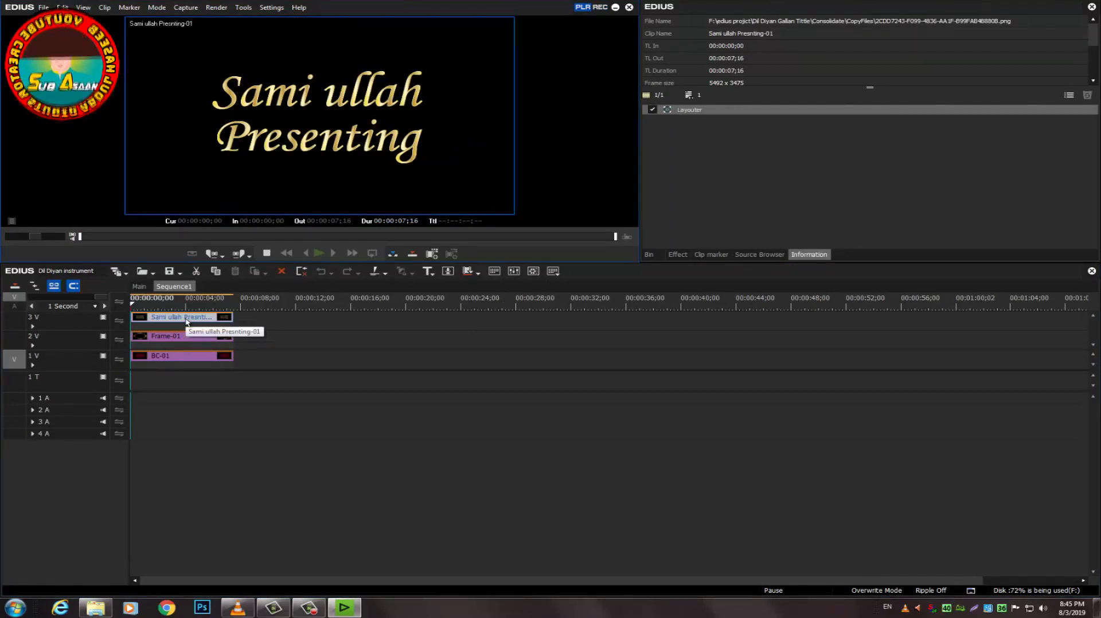
click(650, 255)
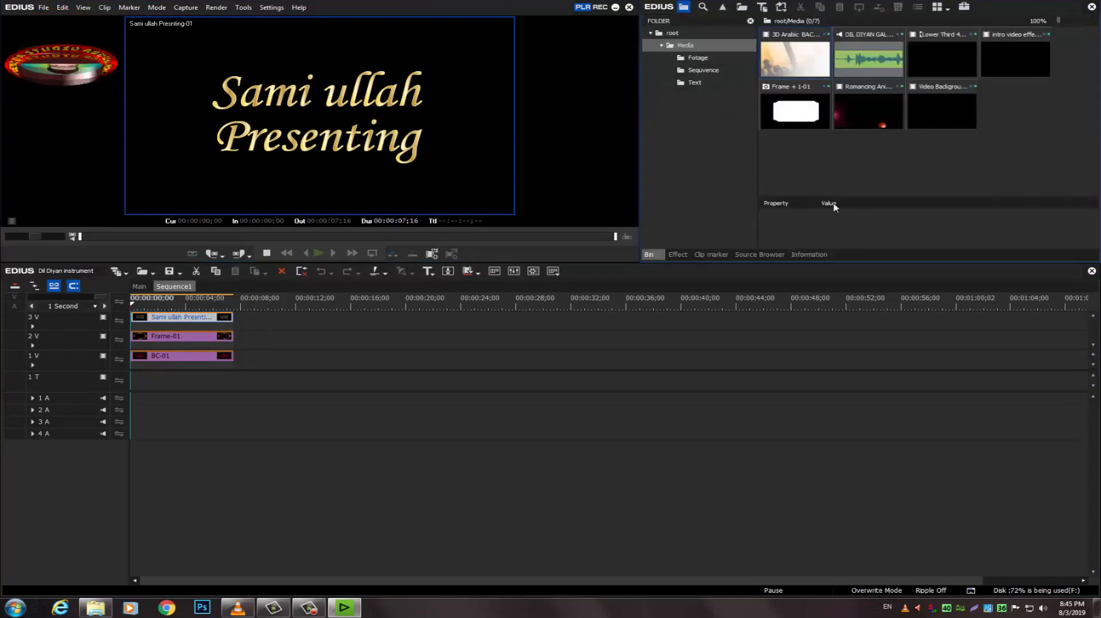
double_click(927, 151)
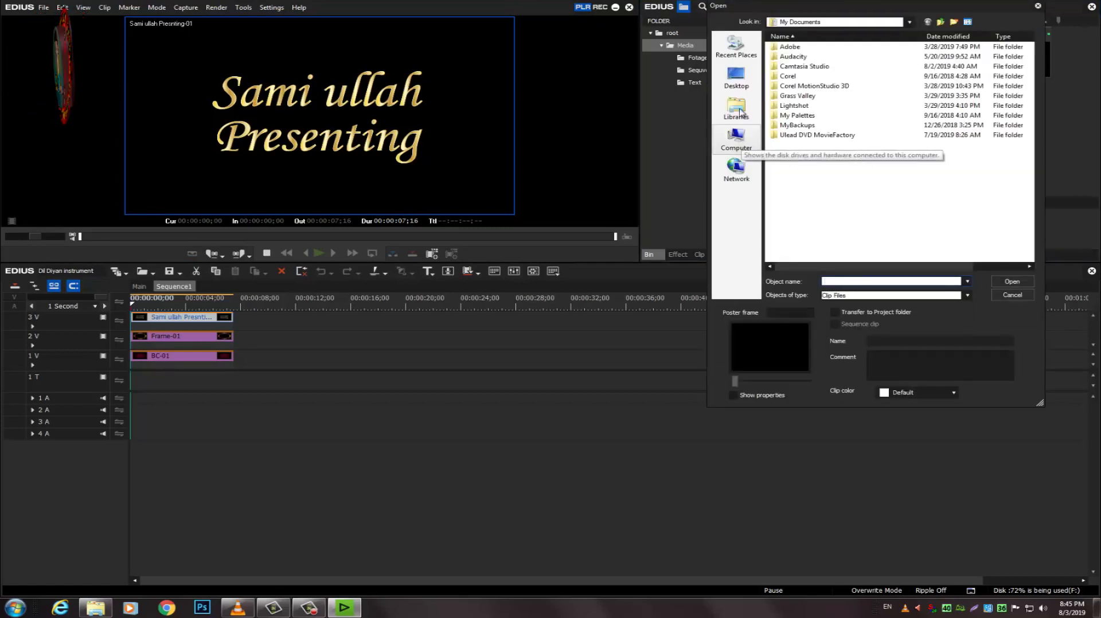
click(737, 78)
double_click(920, 54)
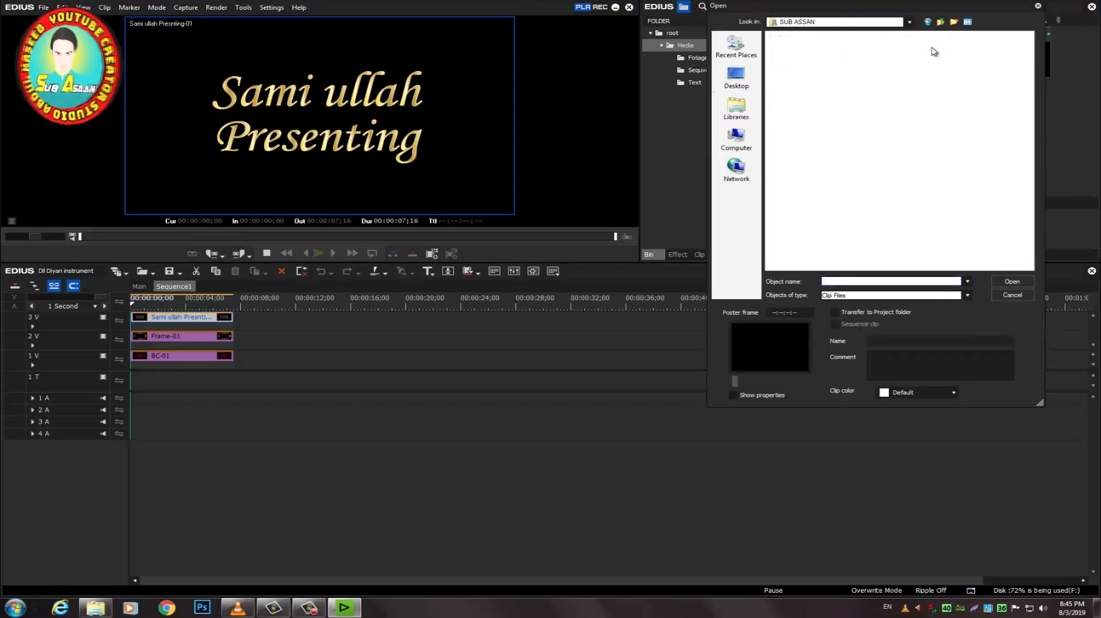
click(869, 106)
double_click(868, 106)
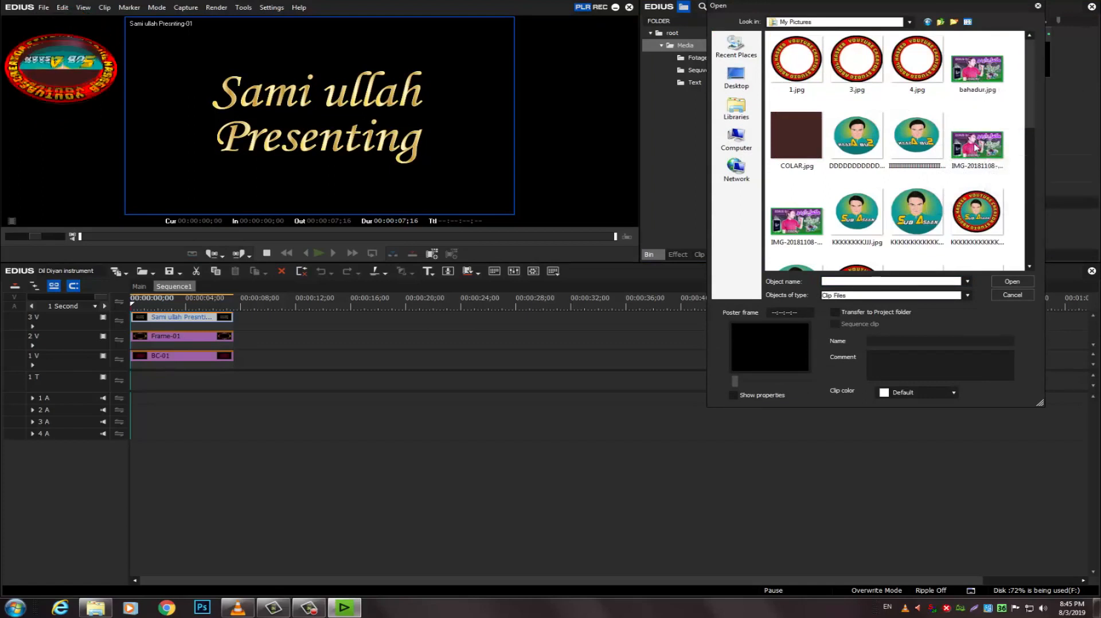
click(978, 92)
click(1013, 281)
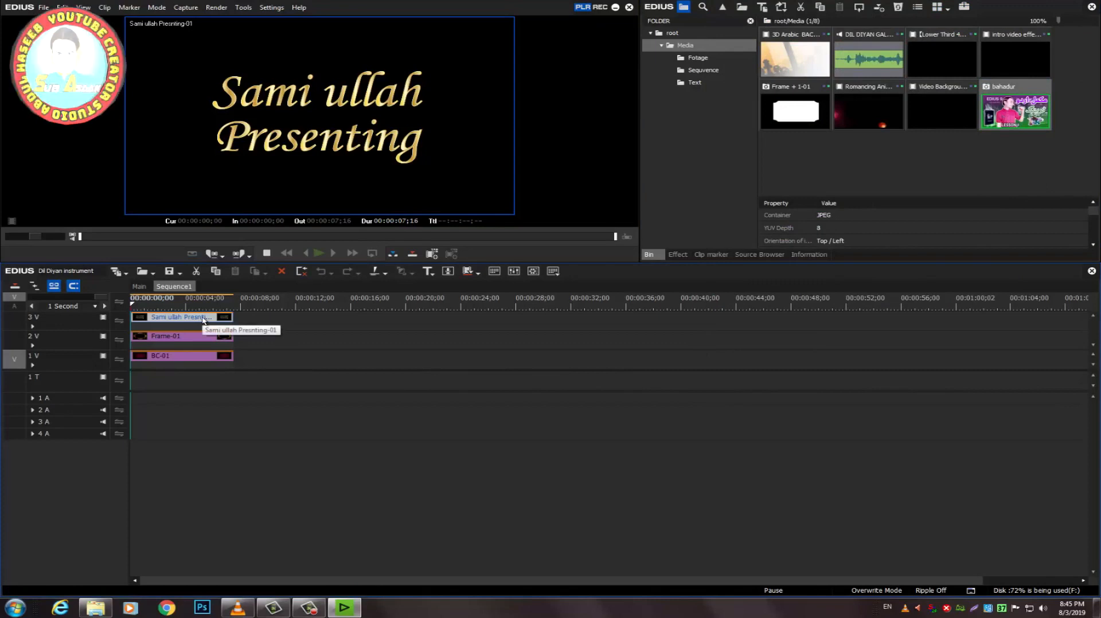
- Replace the presenting title clip on track 3 V of Sequence1 with the bahadur picture
key(Delete)
drag(1018, 106, 258, 330)
click(182, 322)
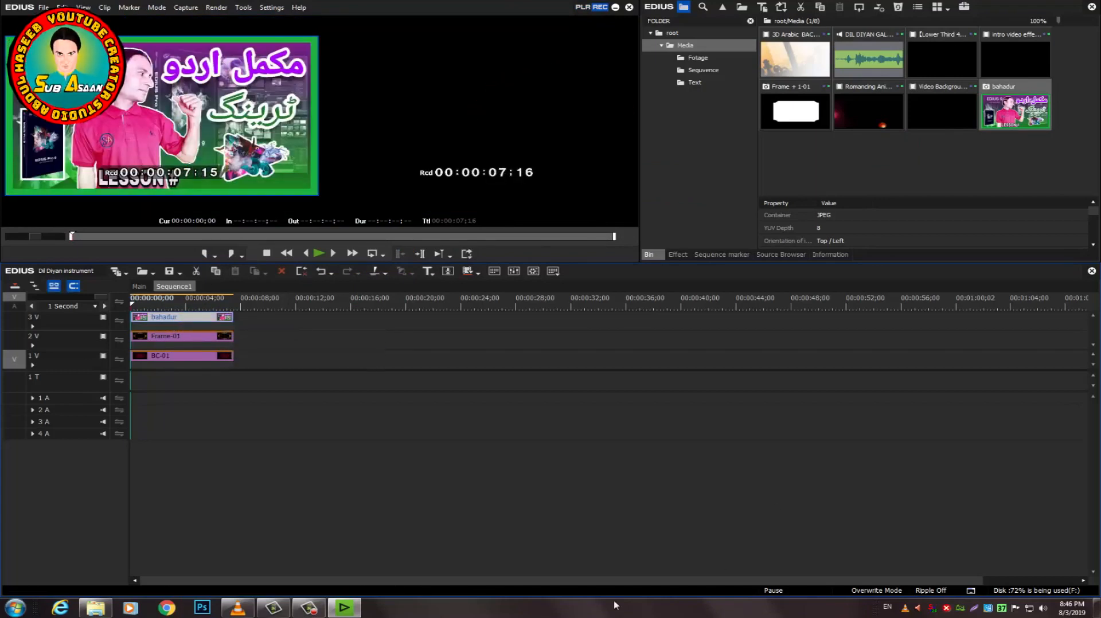
- Scale the bahadur picture down in the Layouter to less than half the frame width, keeping it centred
click(832, 255)
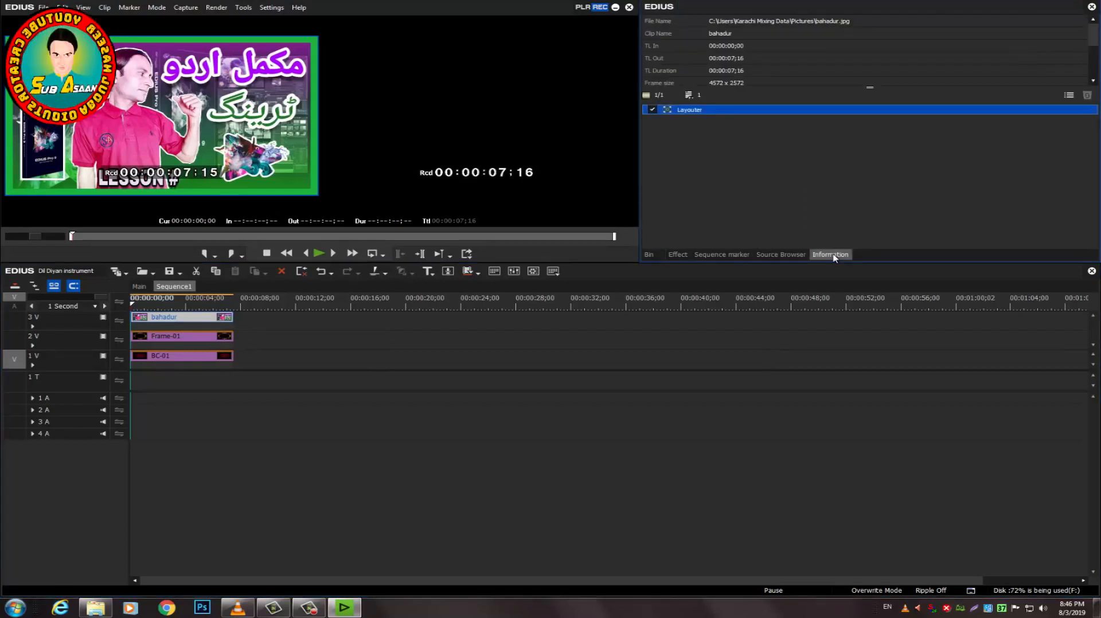
double_click(691, 110)
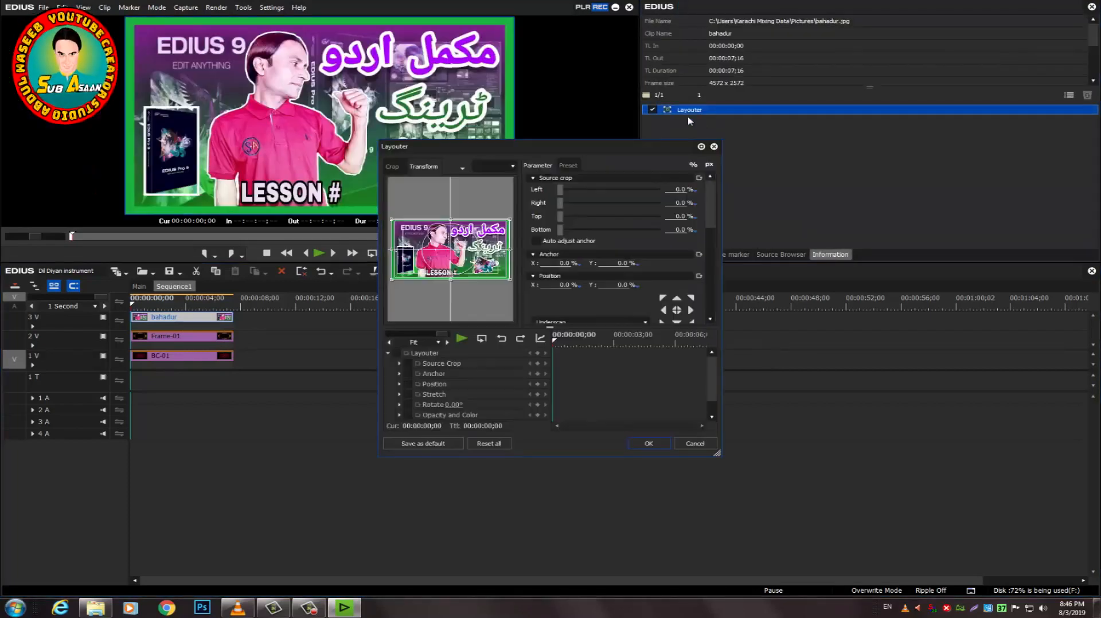
drag(510, 250, 475, 251)
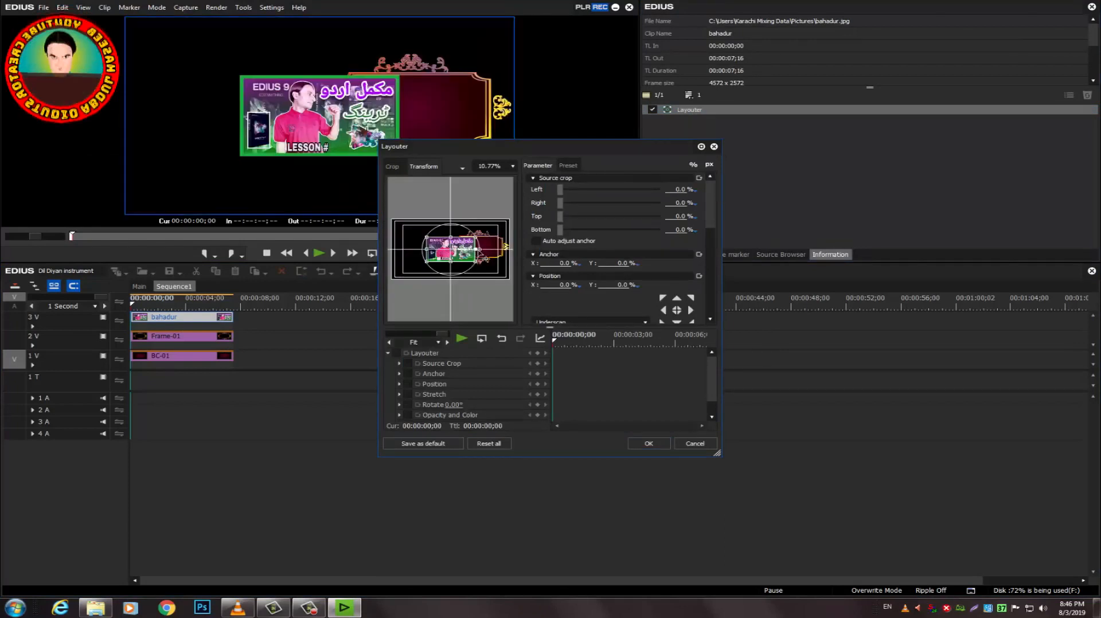
click(658, 446)
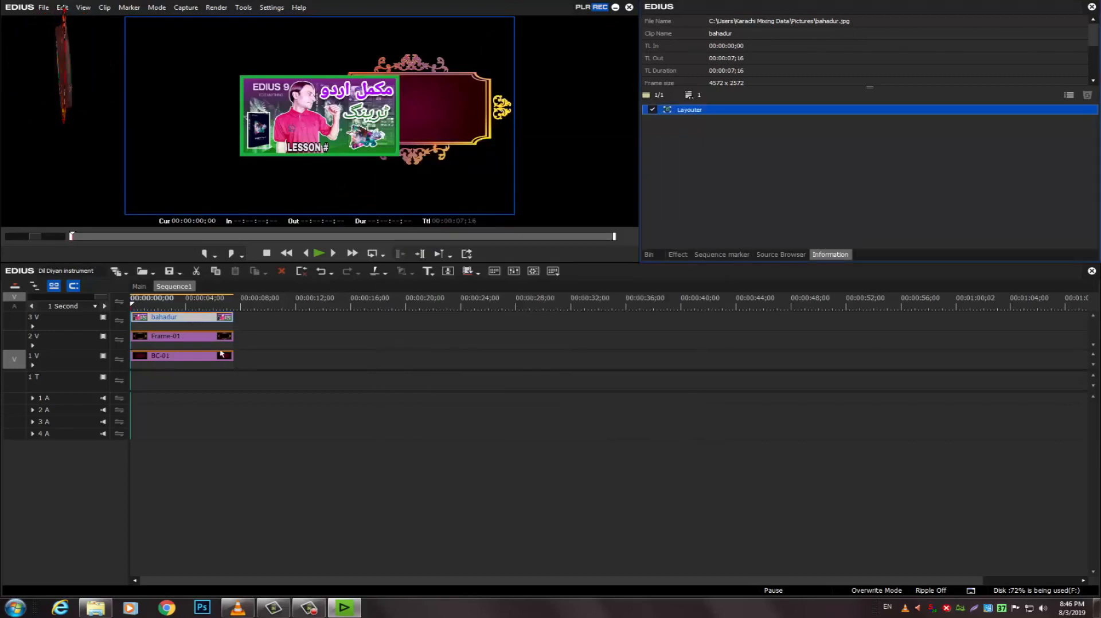
- Play the Main sequence from the start to check the scaled picture in the title animation
click(139, 287)
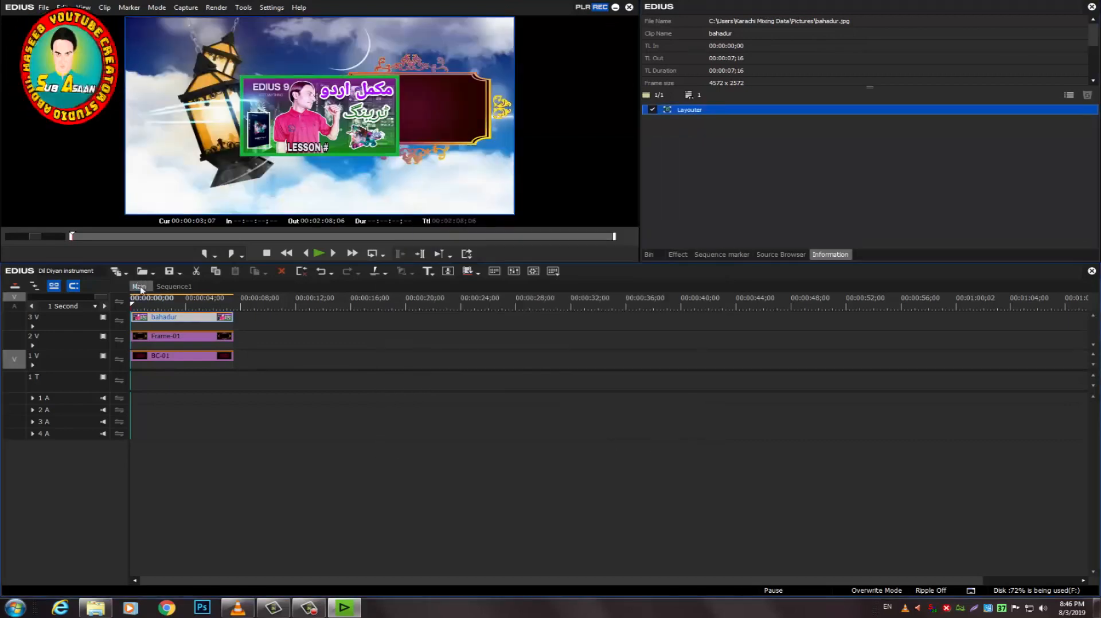
drag(137, 304, 123, 306)
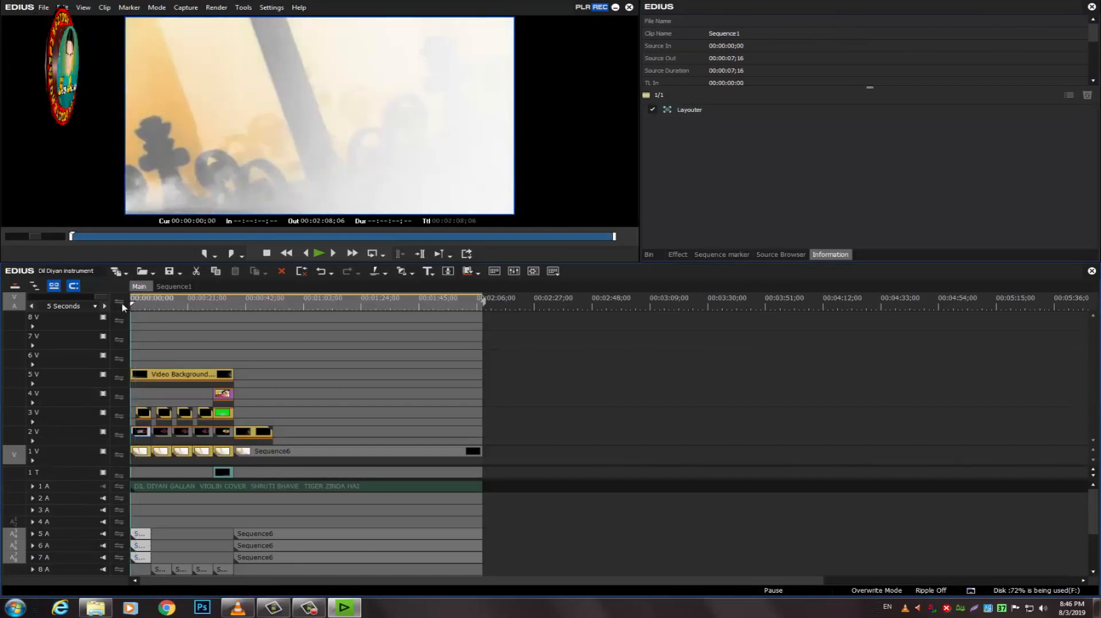
click(318, 254)
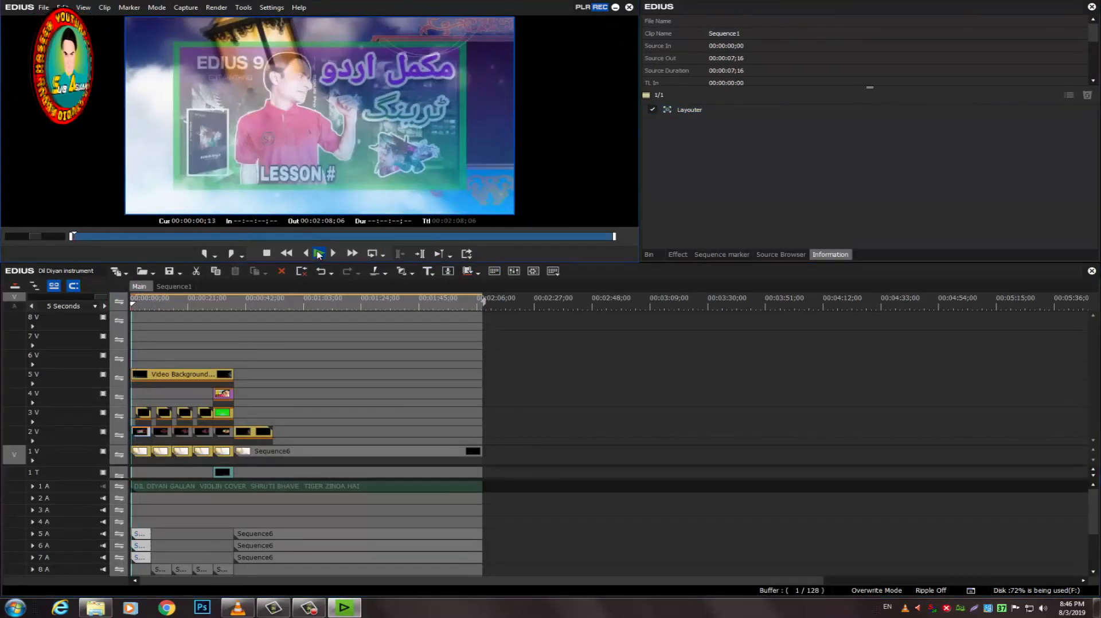
click(267, 253)
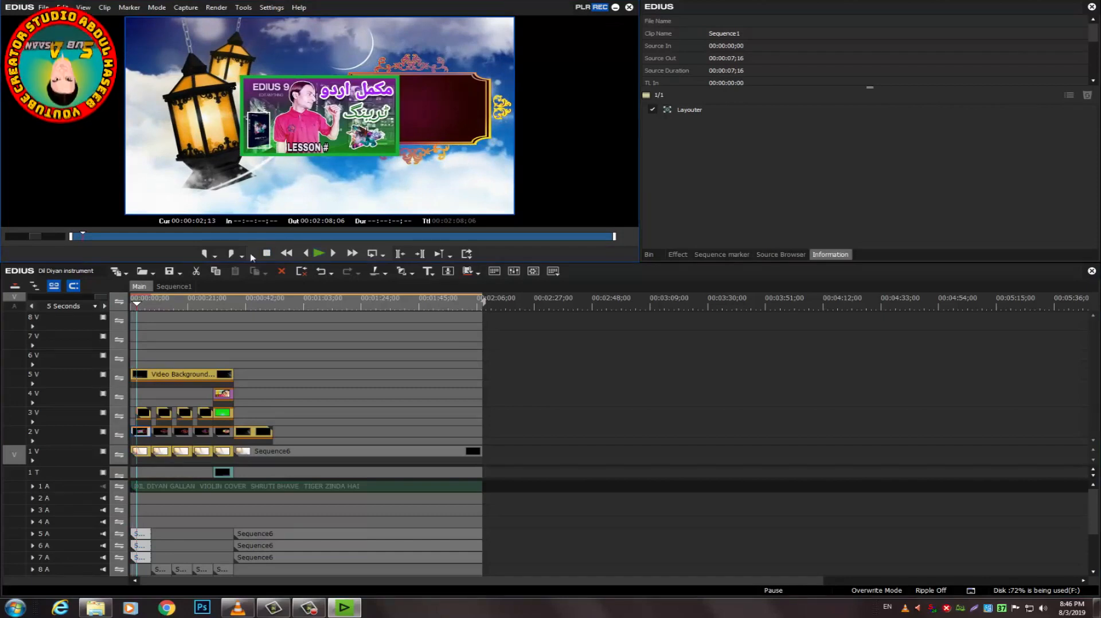
- Move the bahadur picture in Sequence1 to about X 23.2 %, Y -1.7 % and resize it to fill the ornamental frame
click(169, 286)
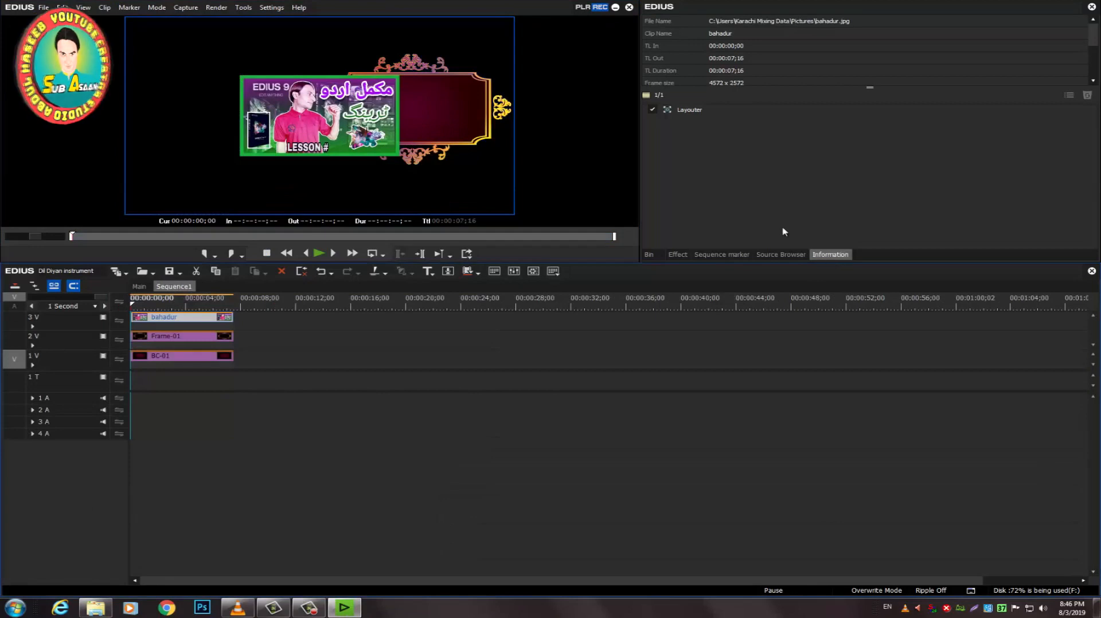
double_click(684, 111)
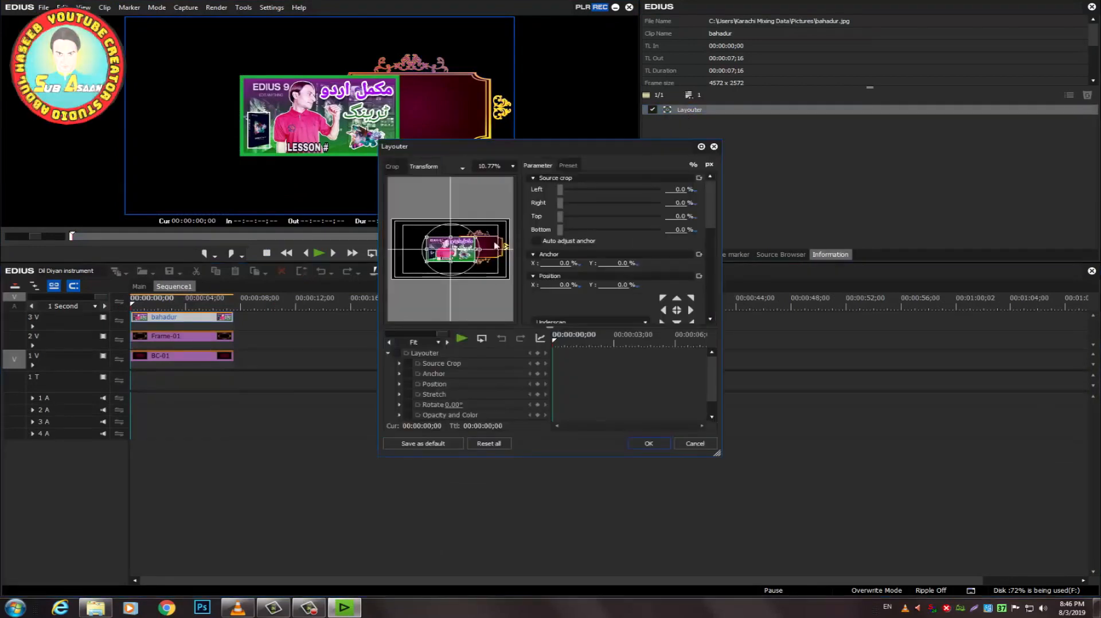
drag(457, 247, 479, 247)
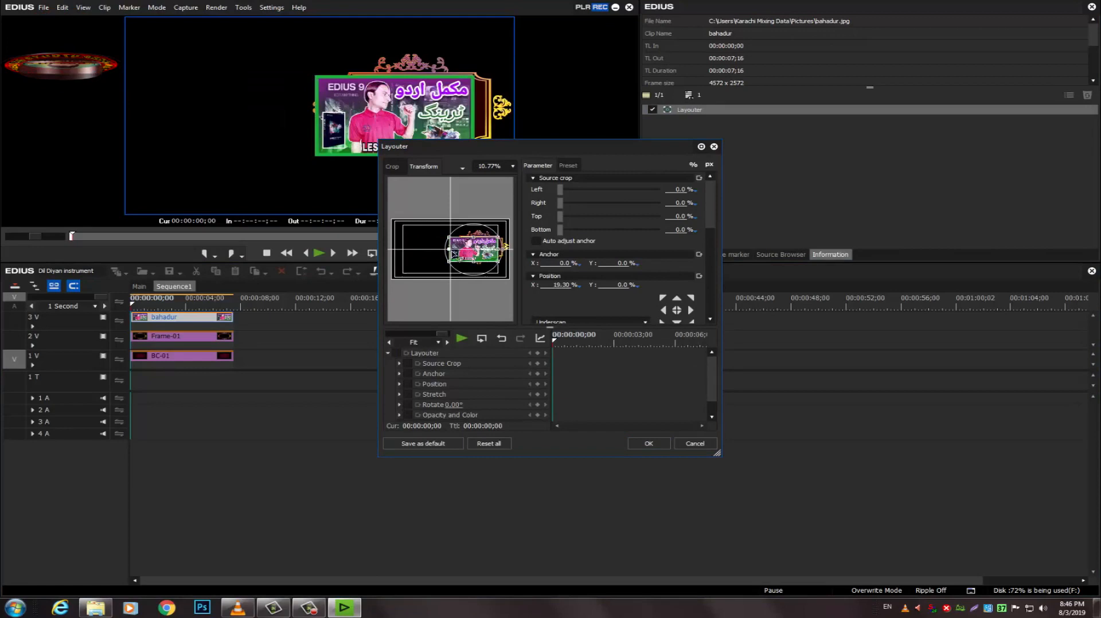
drag(457, 251, 457, 251)
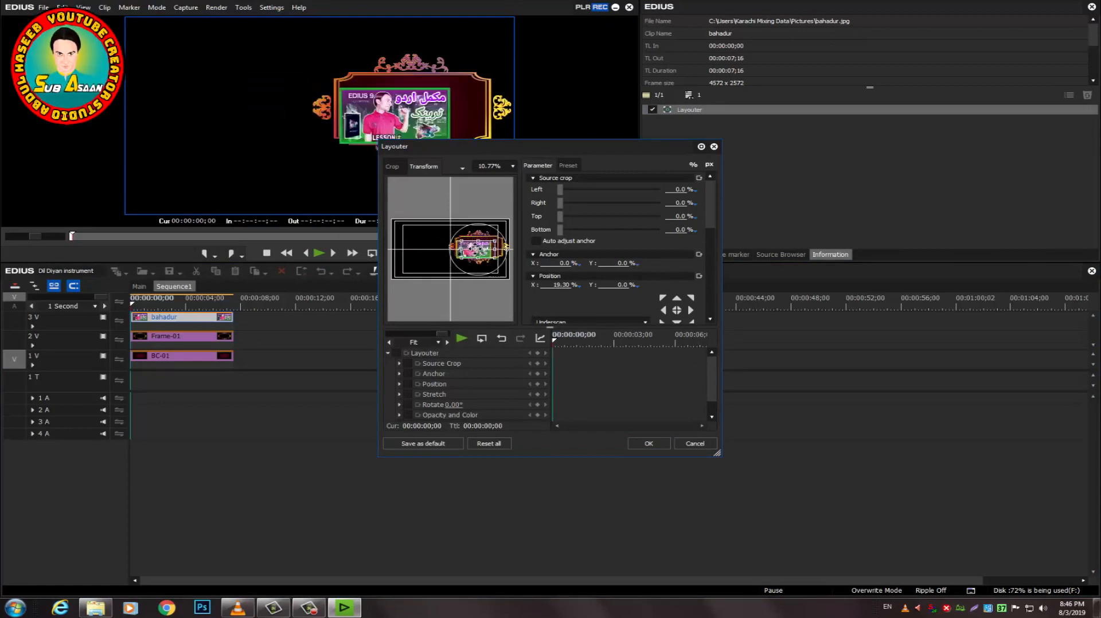
mouse_move(475, 248)
mouse_down()
mouse_move(506, 261)
mouse_move(480, 250)
mouse_up()
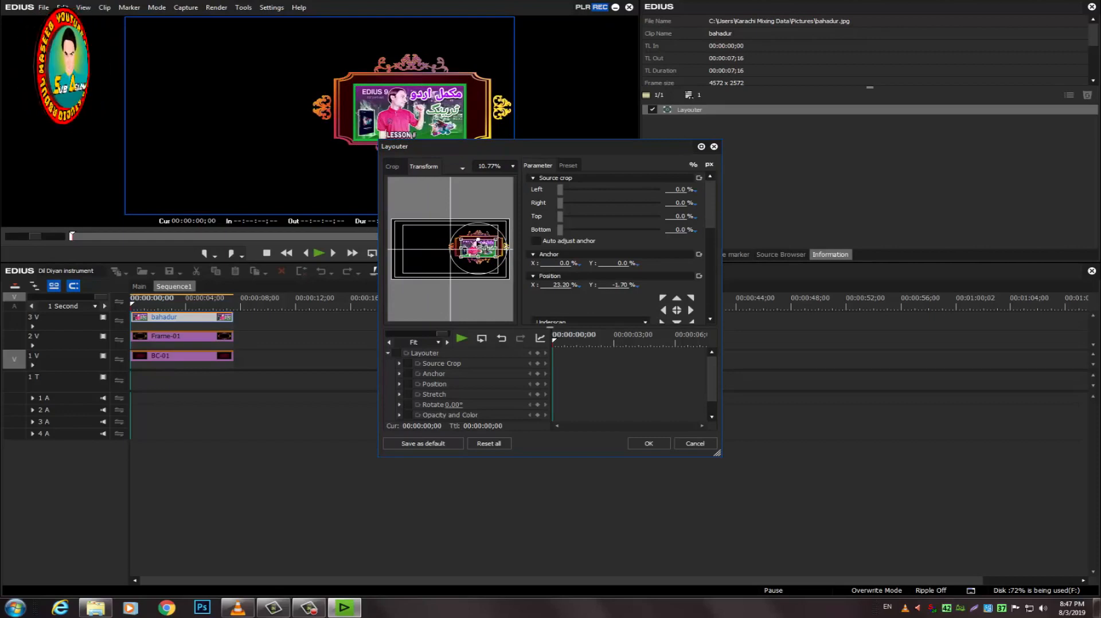
drag(479, 240, 479, 237)
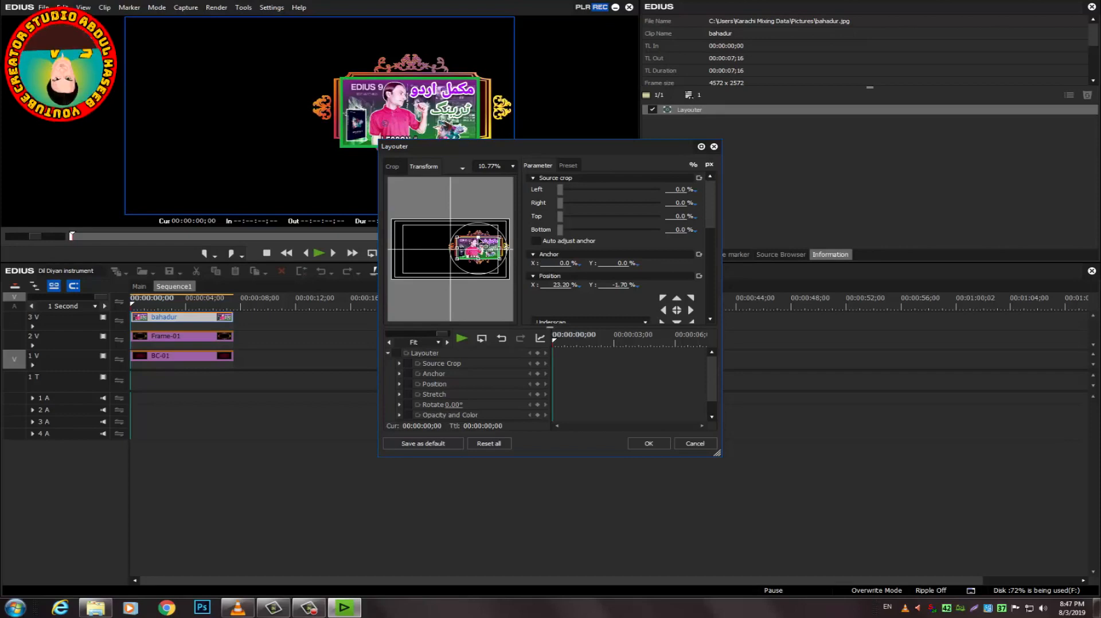
click(649, 443)
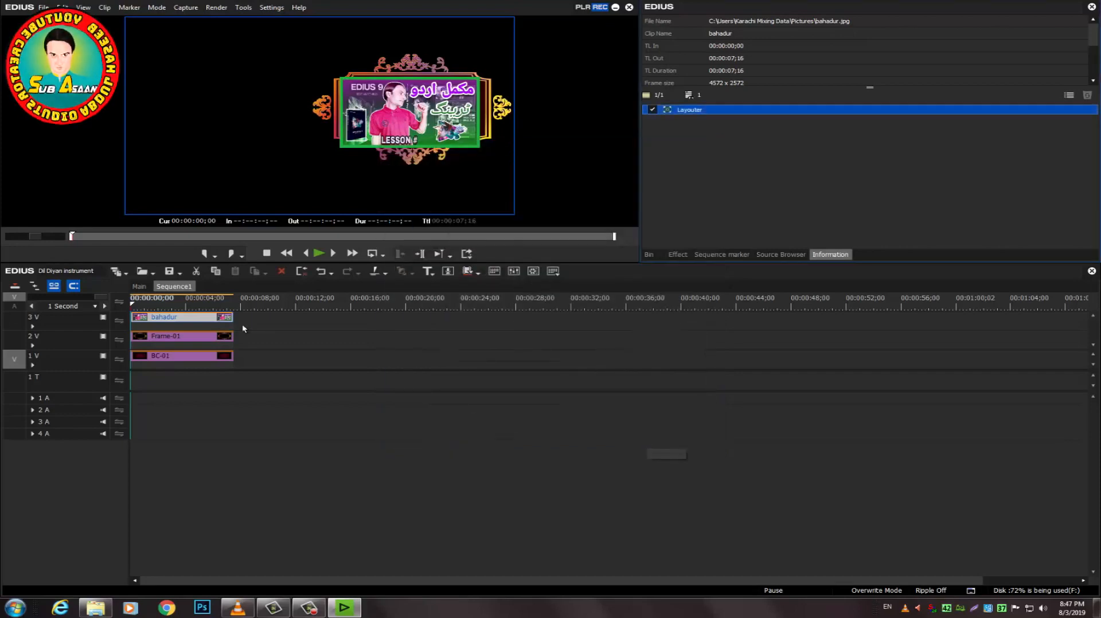
- Play the opening of the Main sequence to check the picture inside the ornamental frame
click(141, 286)
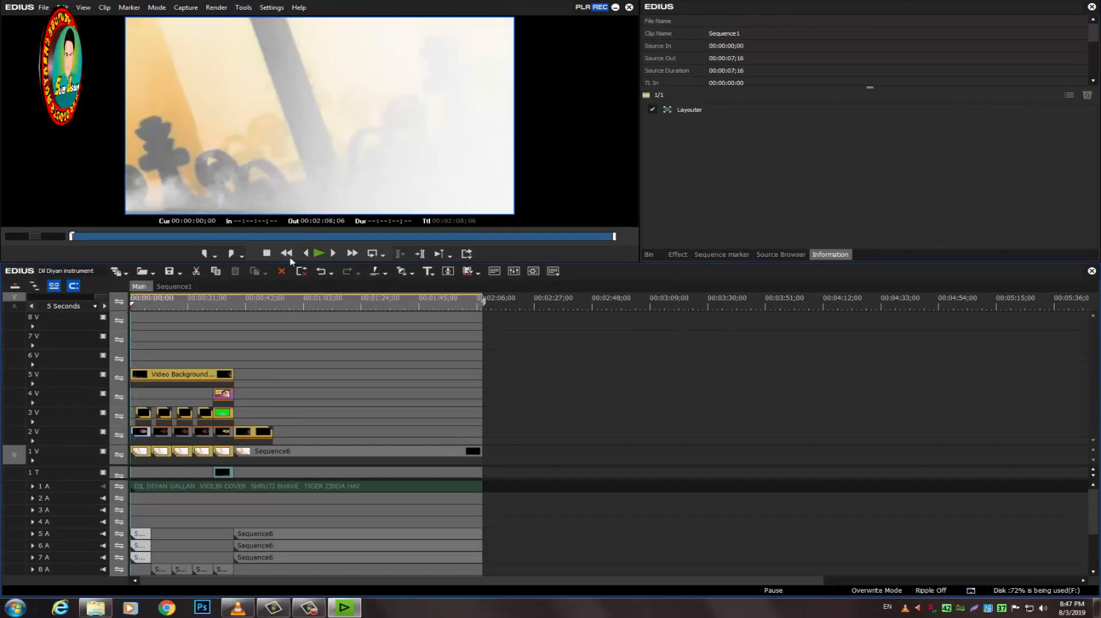
click(319, 253)
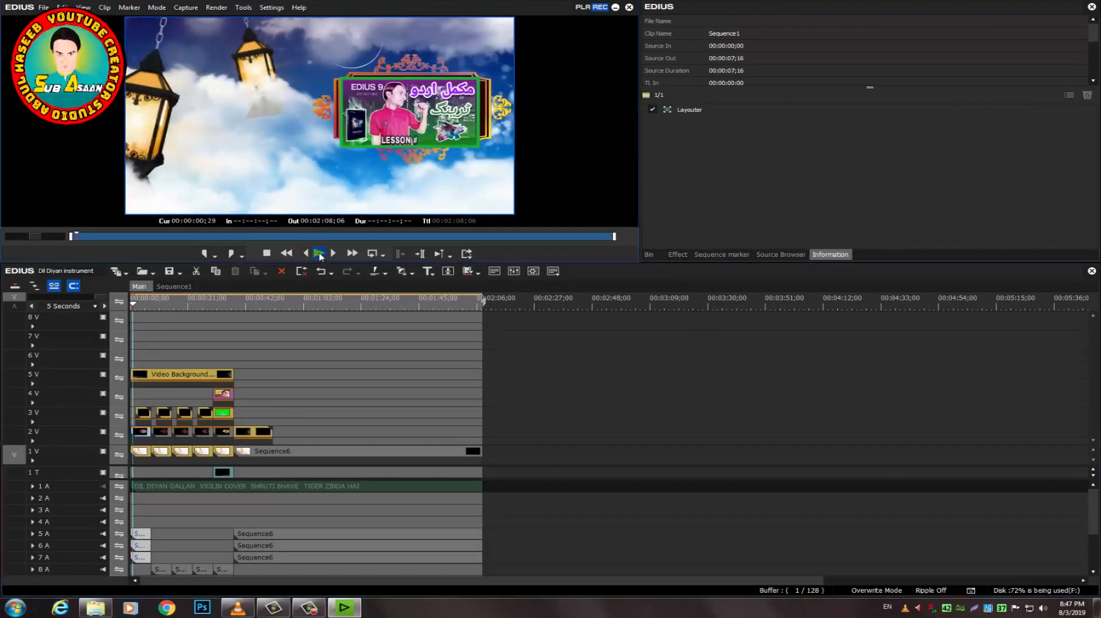
click(267, 254)
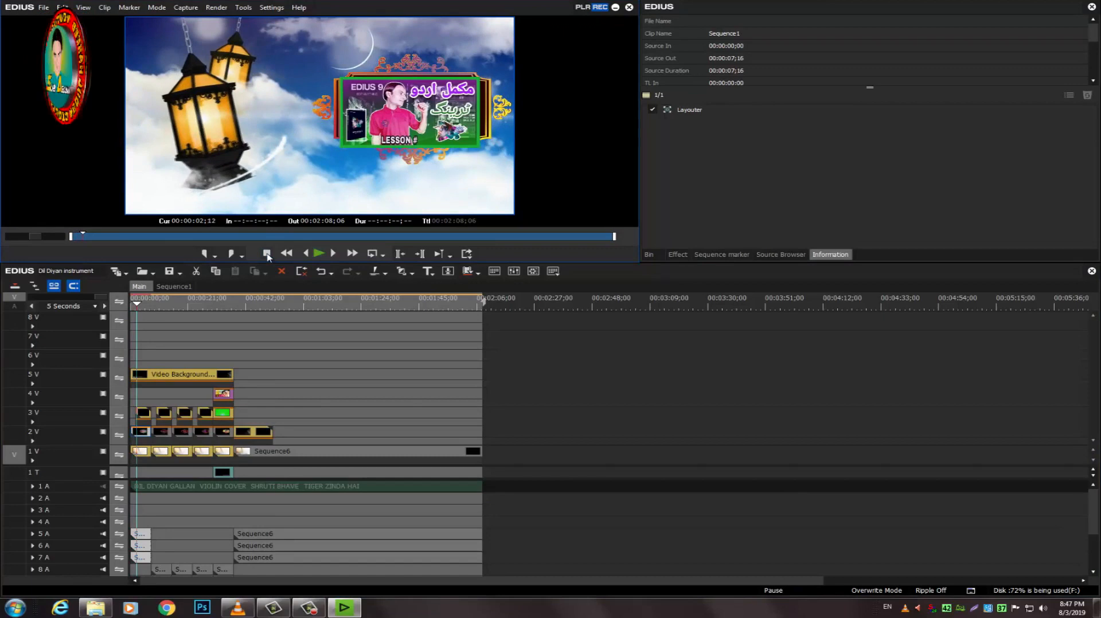
- Find the "bahadur new song ." title near 24 seconds in Main and open the text clip inside its nested Sequence4 for editing
click(152, 305)
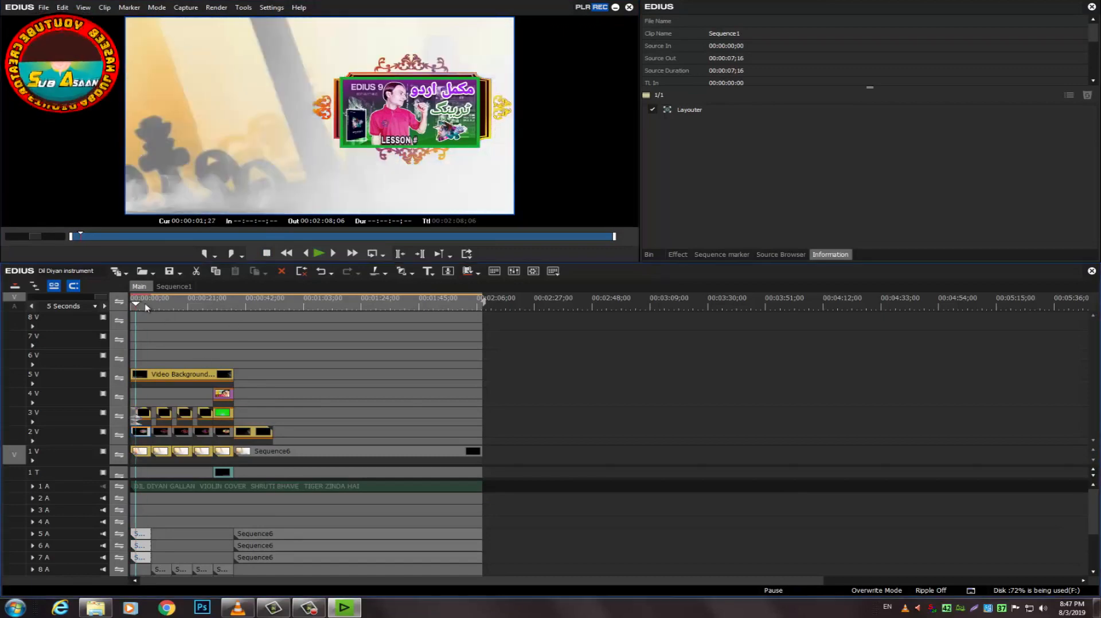
drag(153, 307, 184, 312)
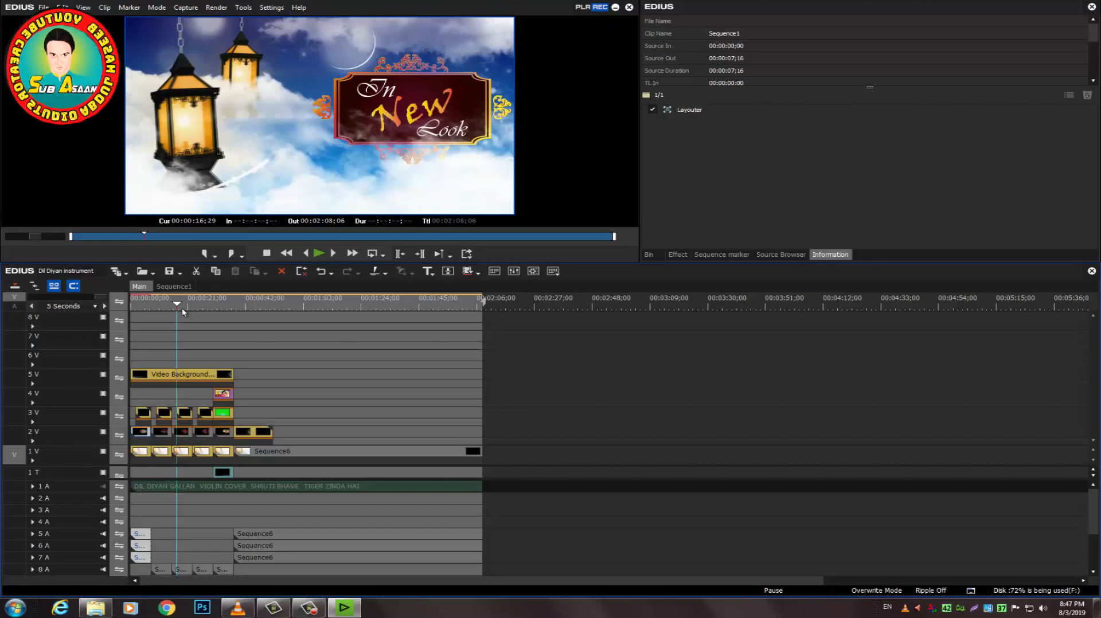
drag(177, 303, 201, 314)
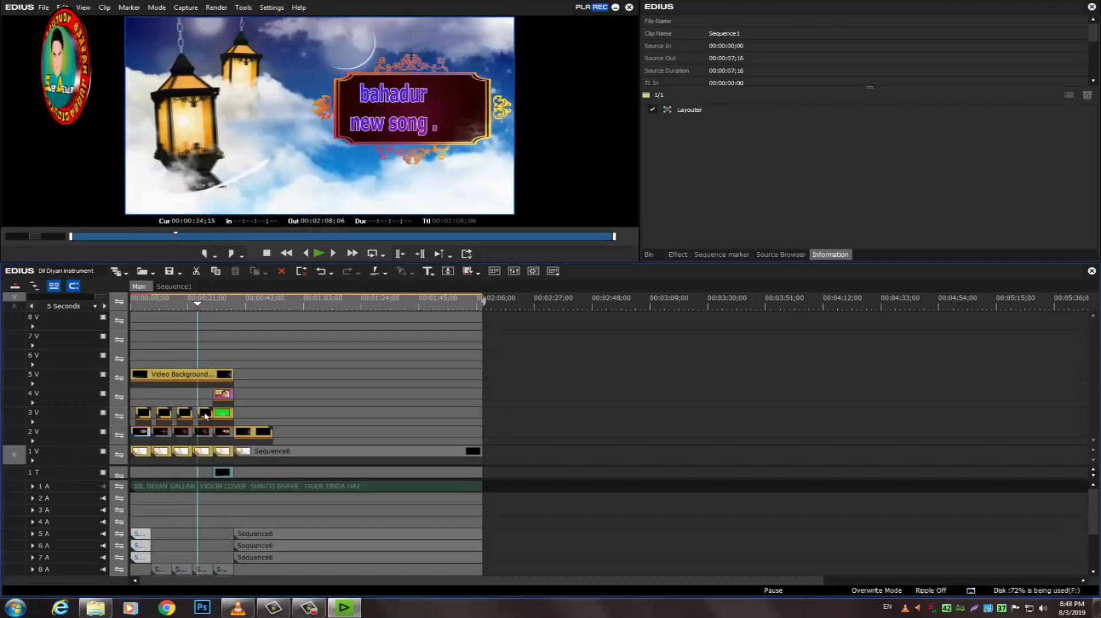
click(203, 413)
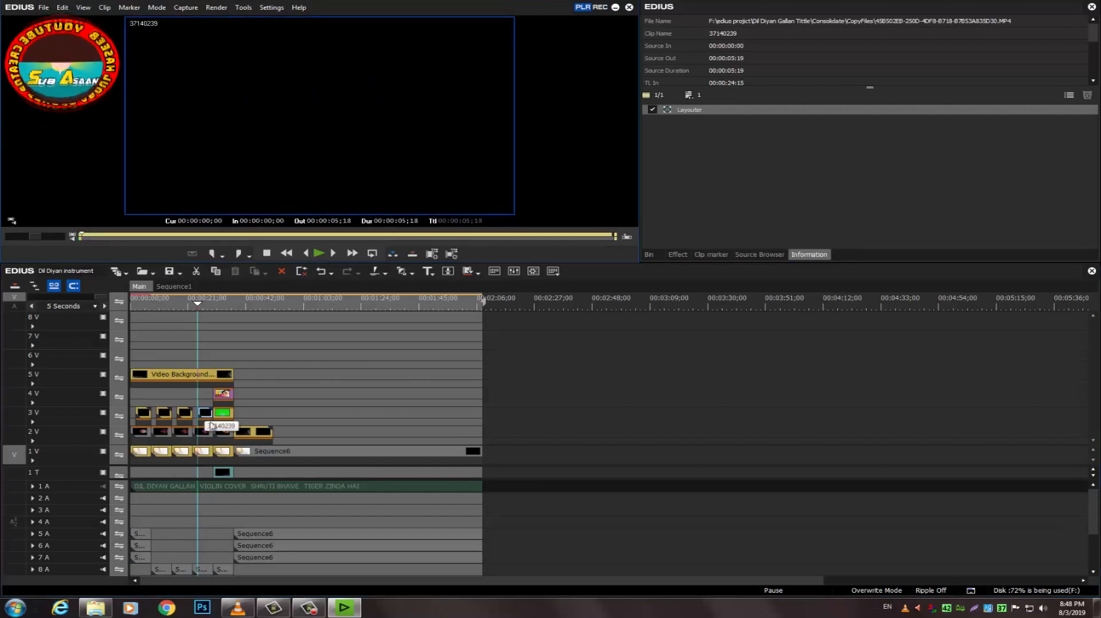
double_click(202, 432)
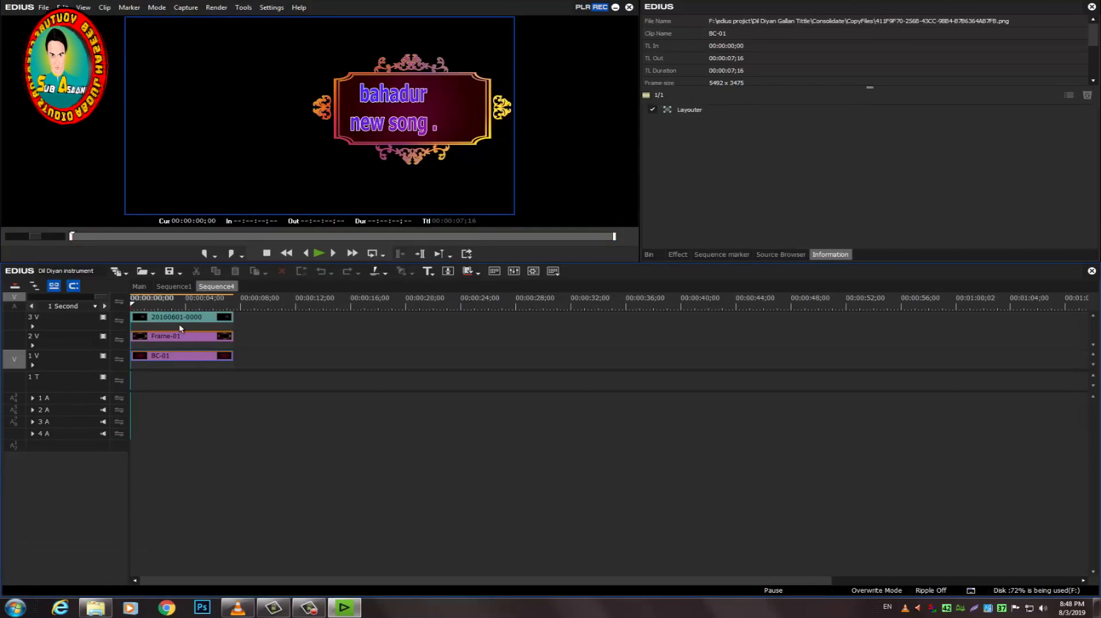
double_click(178, 319)
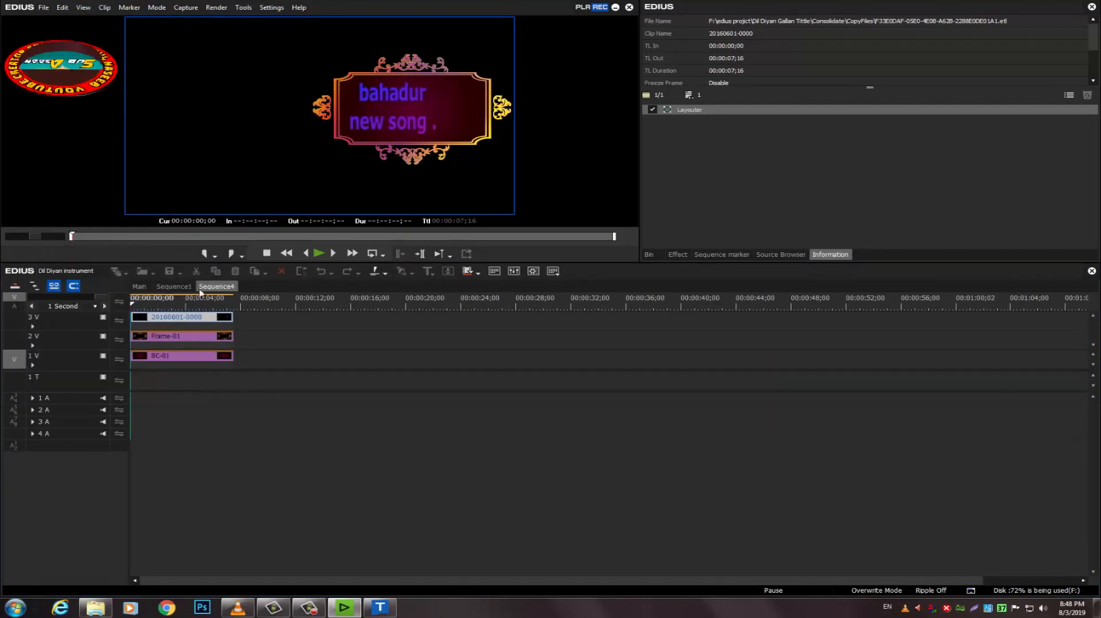
click(378, 610)
click(379, 611)
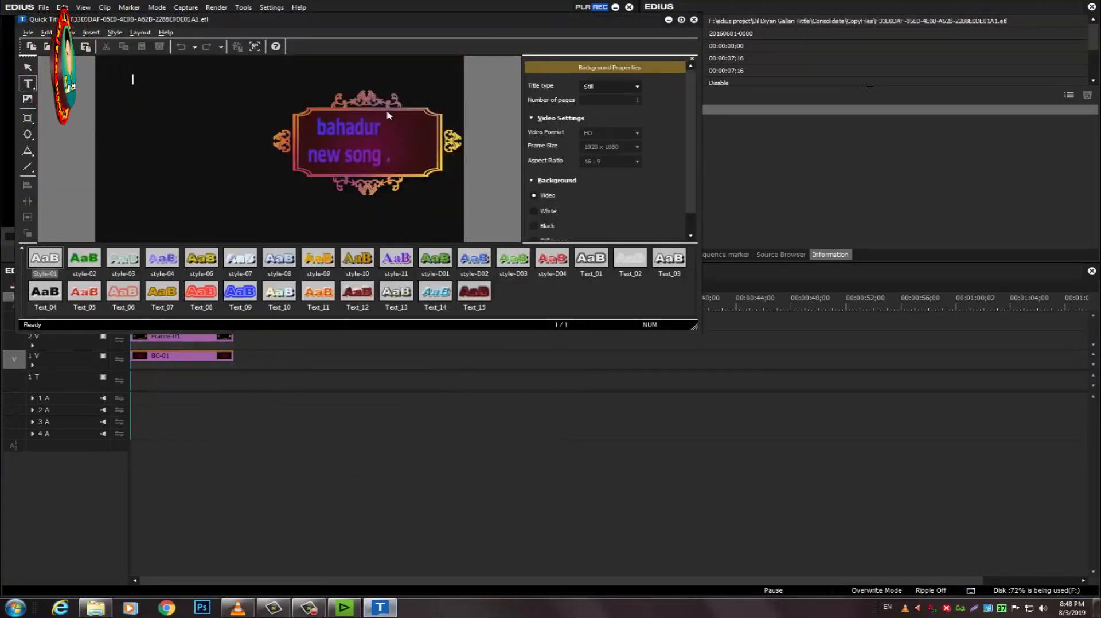
- Replace "bahadur" with "sub asaan" in the first line of the title text, and save and close the title
click(346, 133)
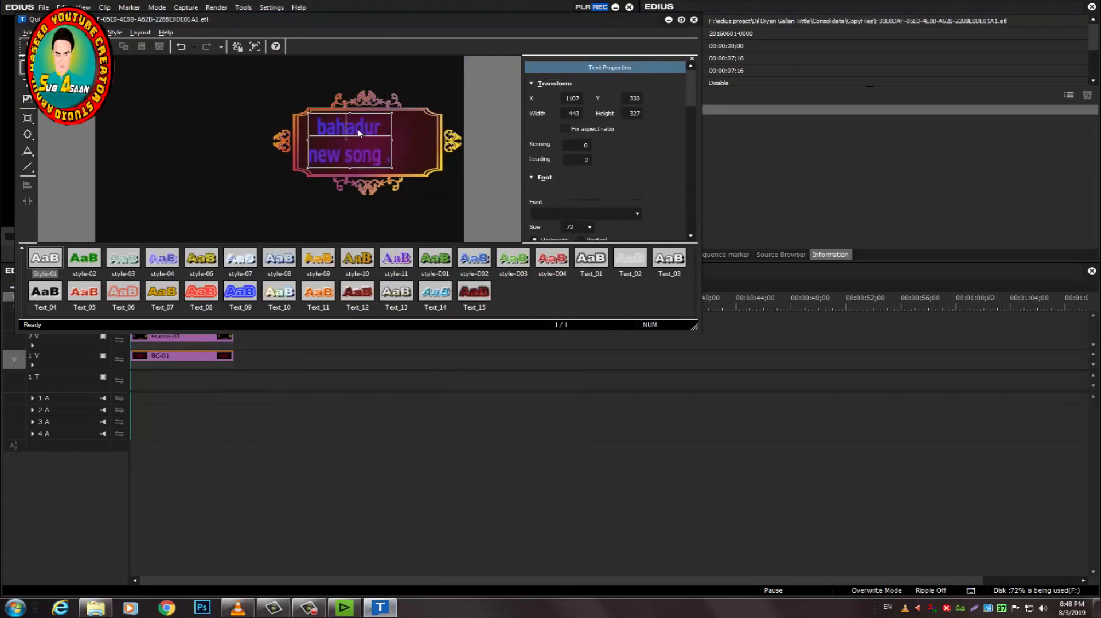
drag(379, 130, 328, 128)
click(383, 127)
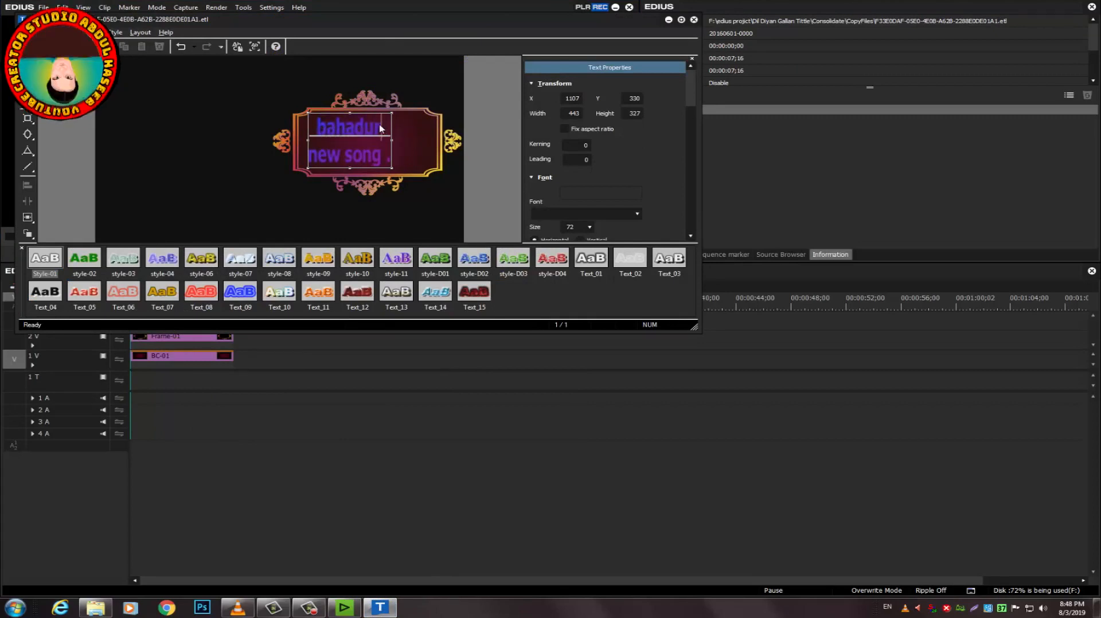
drag(381, 128, 319, 129)
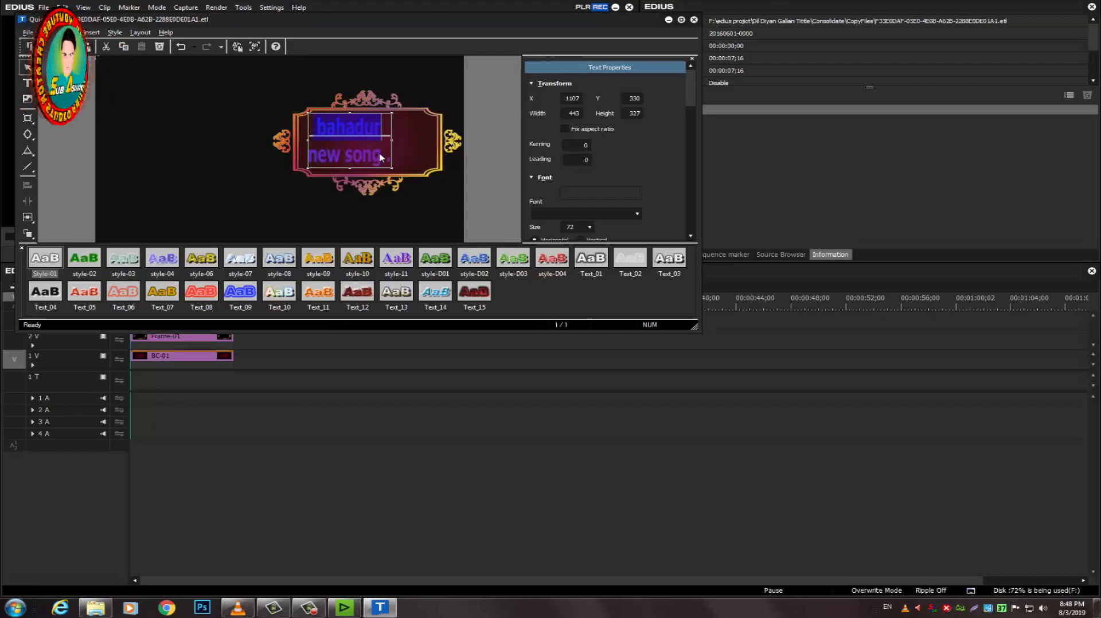
key(Delete)
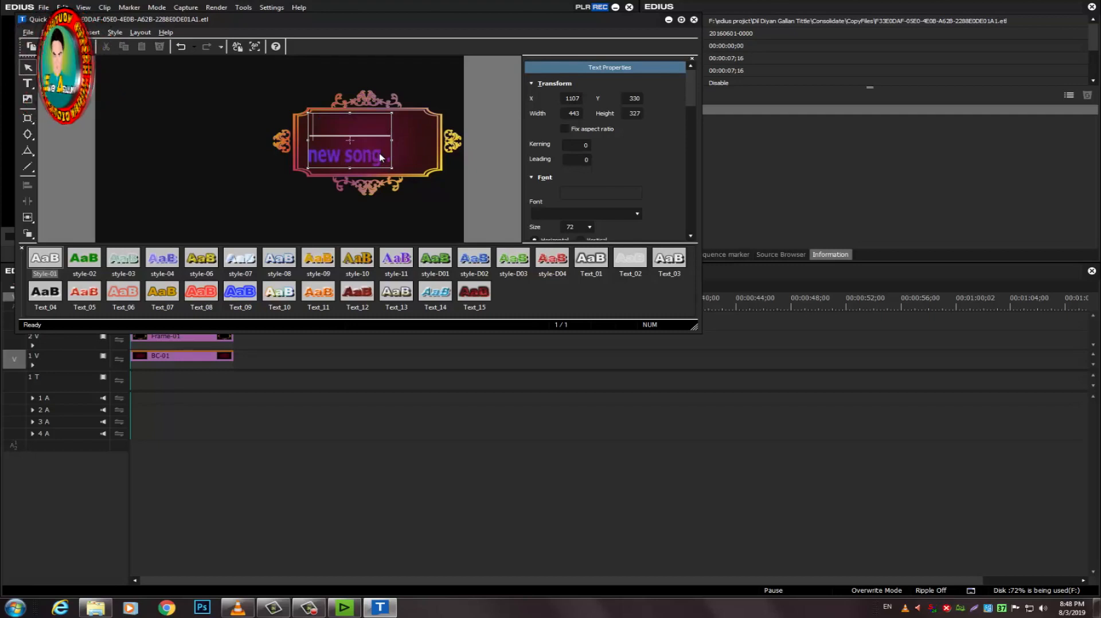
text(su)
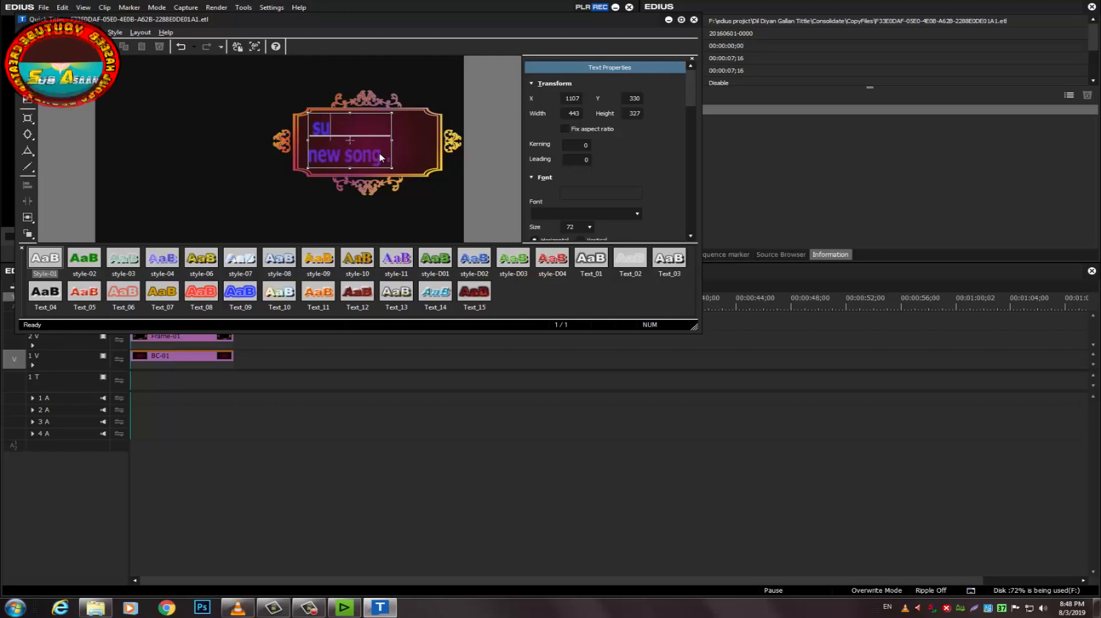
text(b asaan)
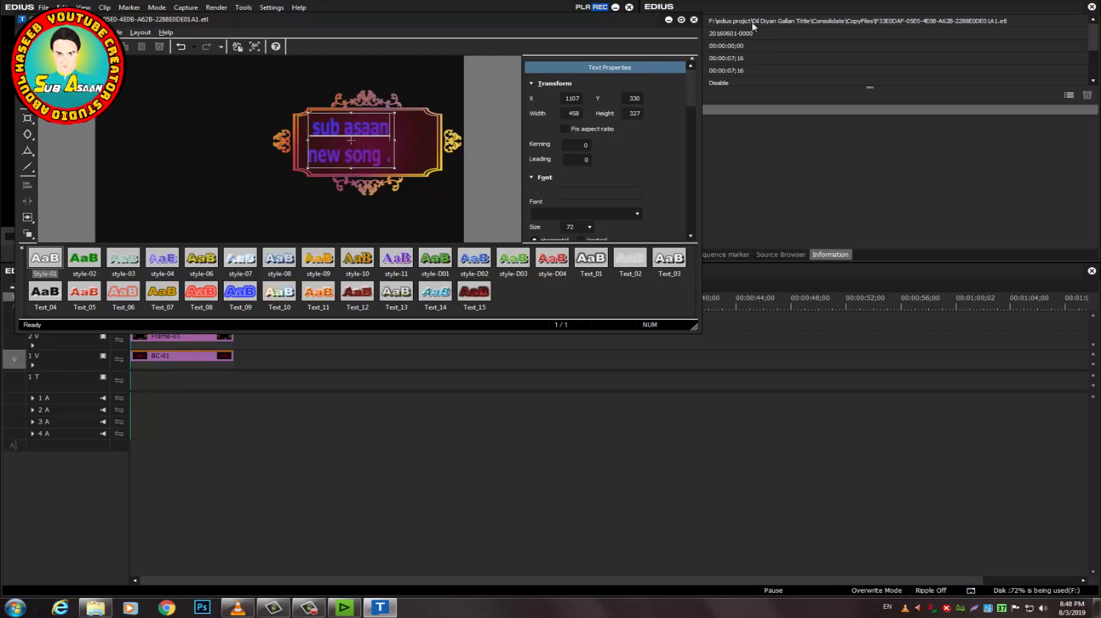
click(694, 20)
click(301, 190)
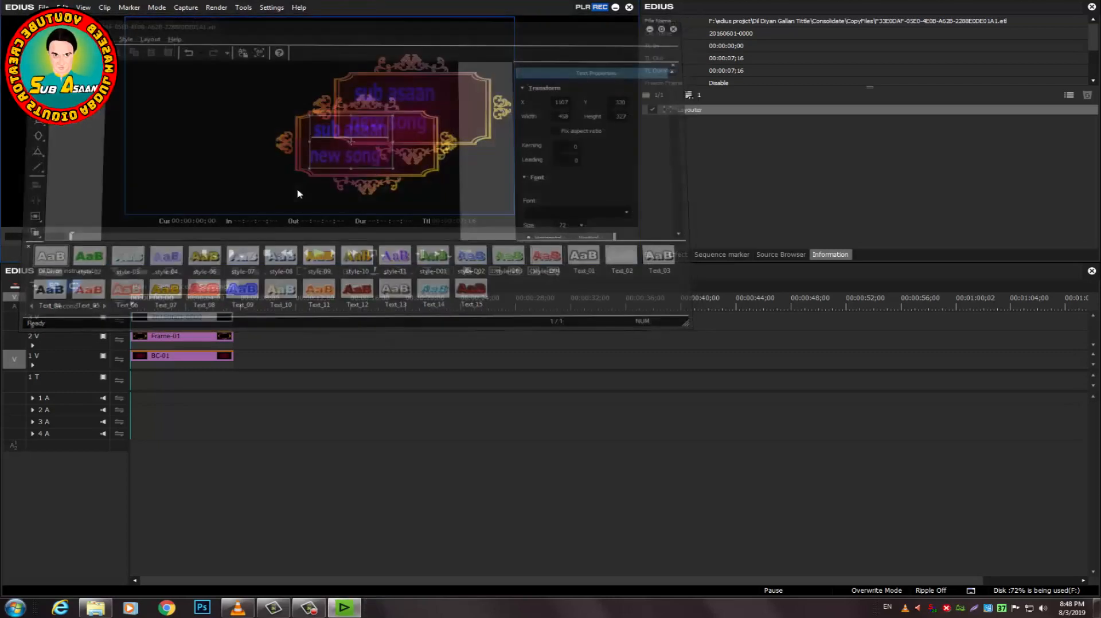
- Play the Main sequence from about 22 seconds to check the edited title, and look through the rest up to about 1:40
click(139, 286)
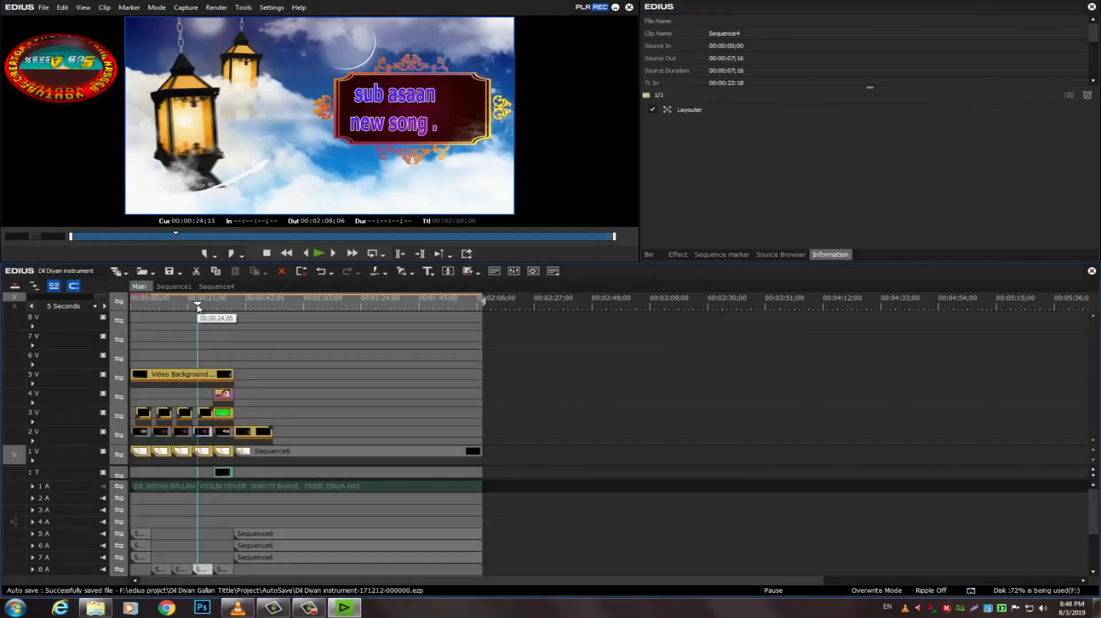
click(190, 306)
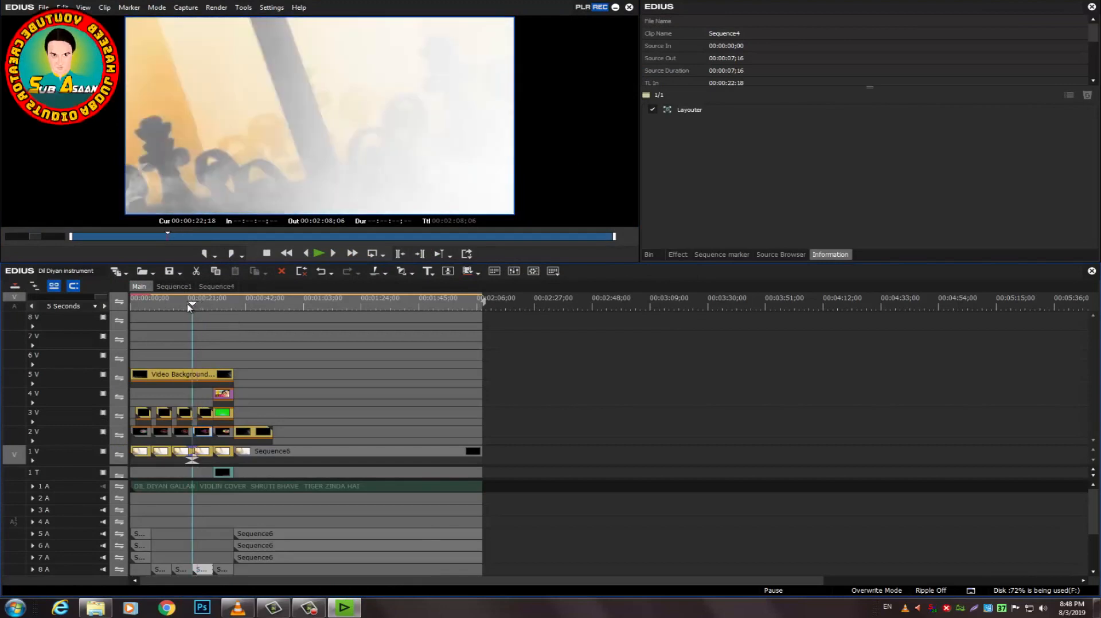
click(319, 256)
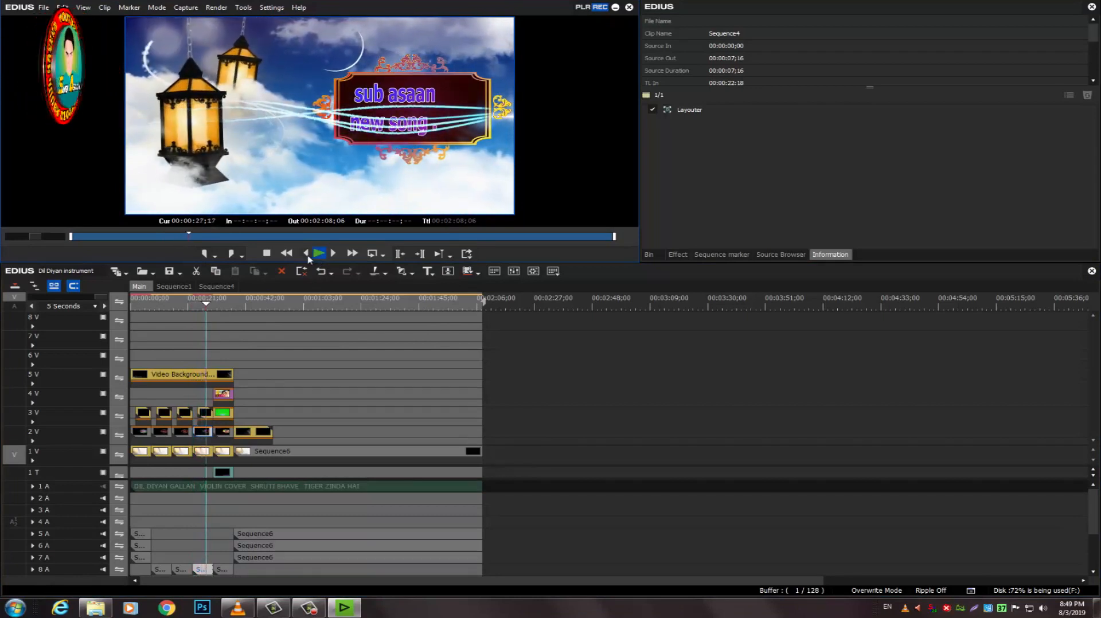
drag(206, 304, 406, 327)
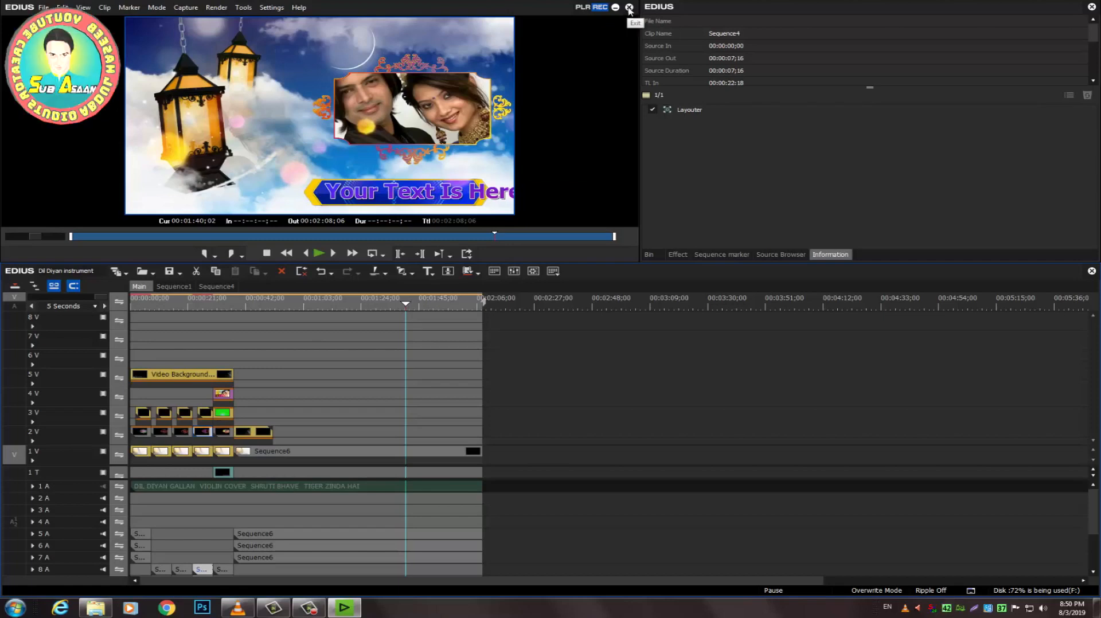
click(309, 608)
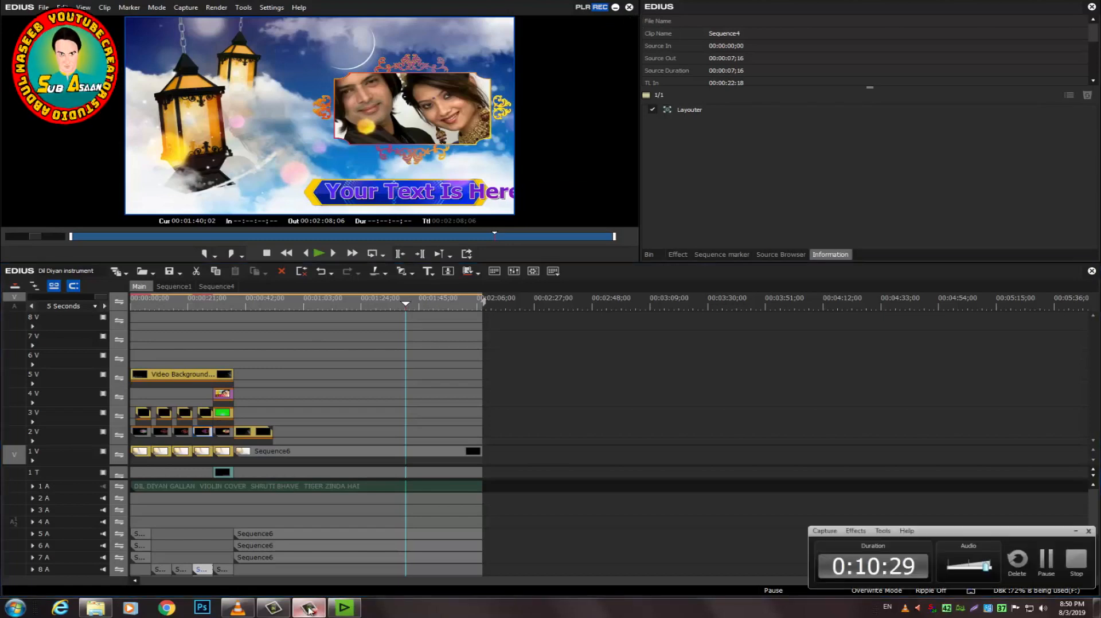